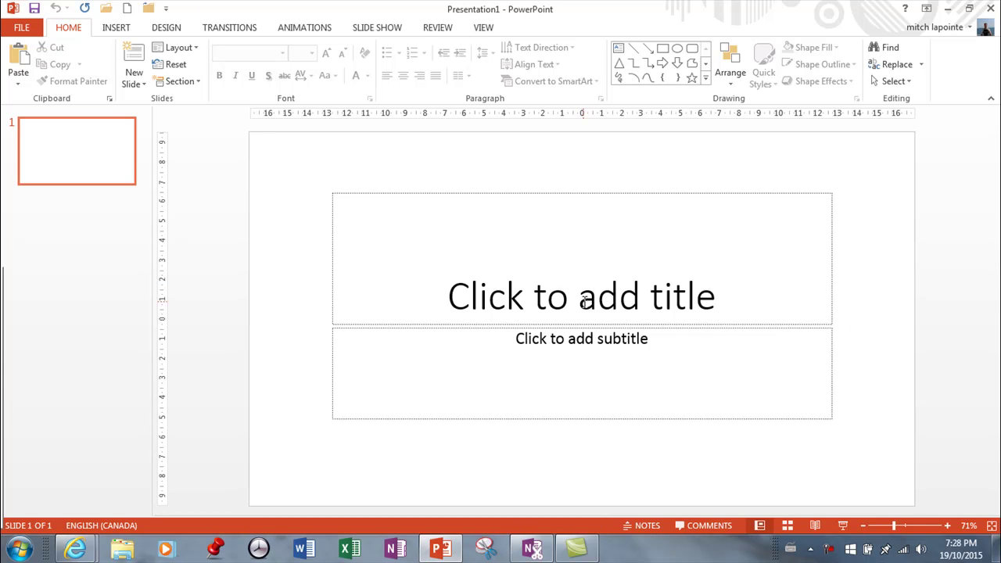
- Title the first slide 'This is my Title' and add the subtitle 'PowerPoint', correcting a typo
{"action": "left_click", "coordinate": [519, 279]}
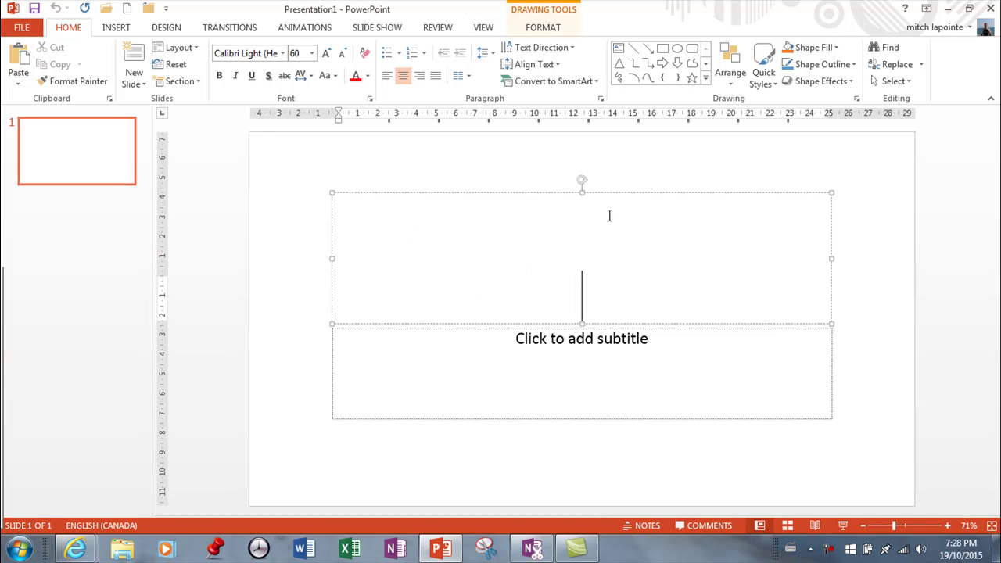
{"action": "type", "text": "This i"}
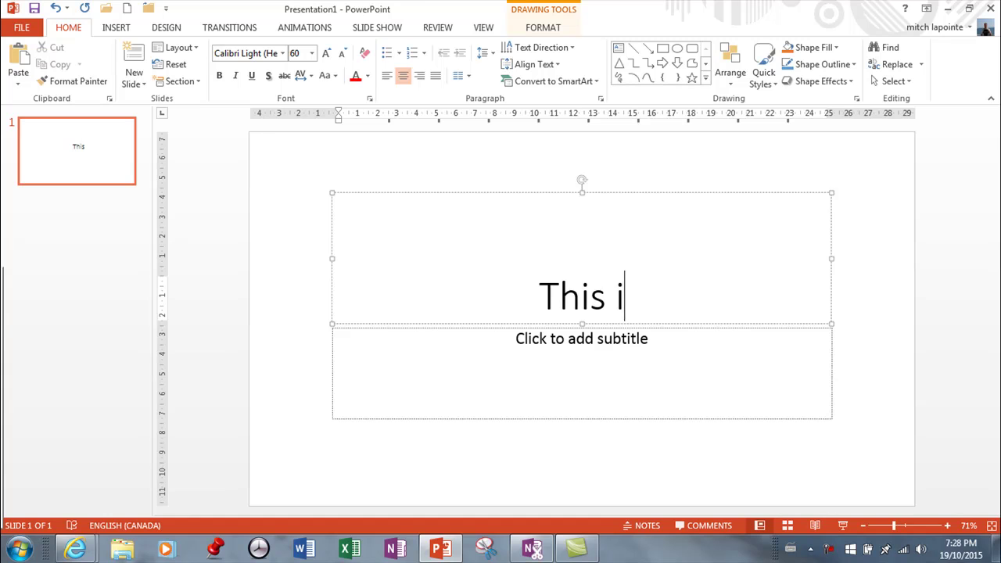
{"action": "type", "text": "s my Ti"}
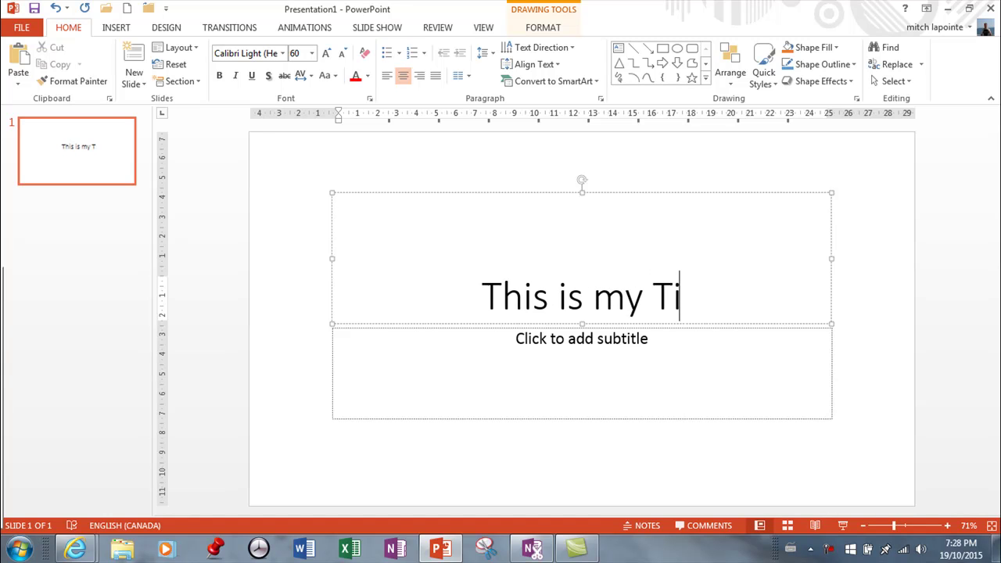
{"action": "type", "text": "tle"}
{"action": "left_click", "coordinate": [605, 342]}
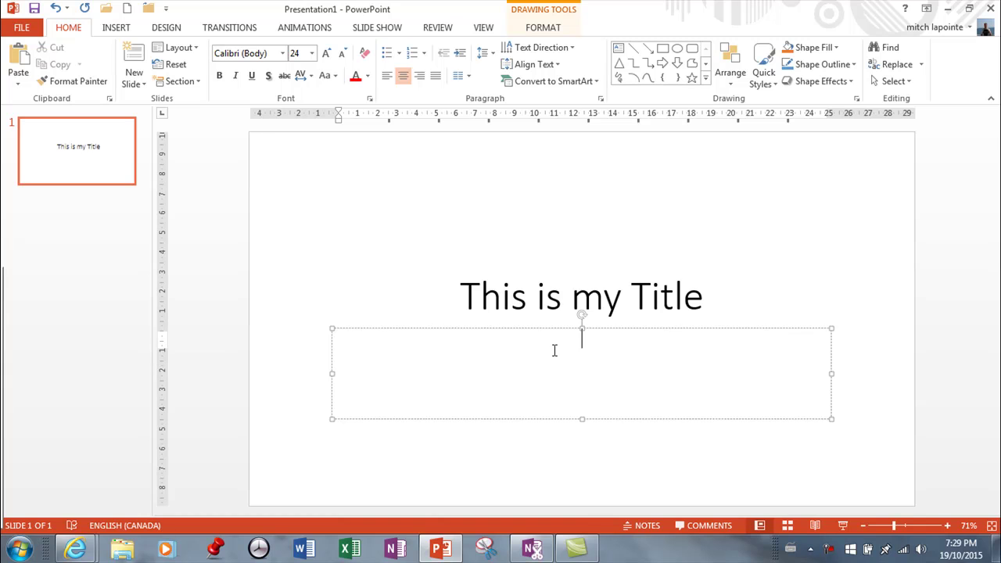
{"action": "type", "text": "Power"}
{"action": "type", "text": "{poit"}
{"action": "key", "text": "BackSpace"}
{"action": "key", "text": "BackSpace"}
{"action": "key", "text": "BackSpace"}
{"action": "key", "text": "BackSpace"}
{"action": "key", "text": "BackSpace"}
{"action": "type", "text": "Point"}
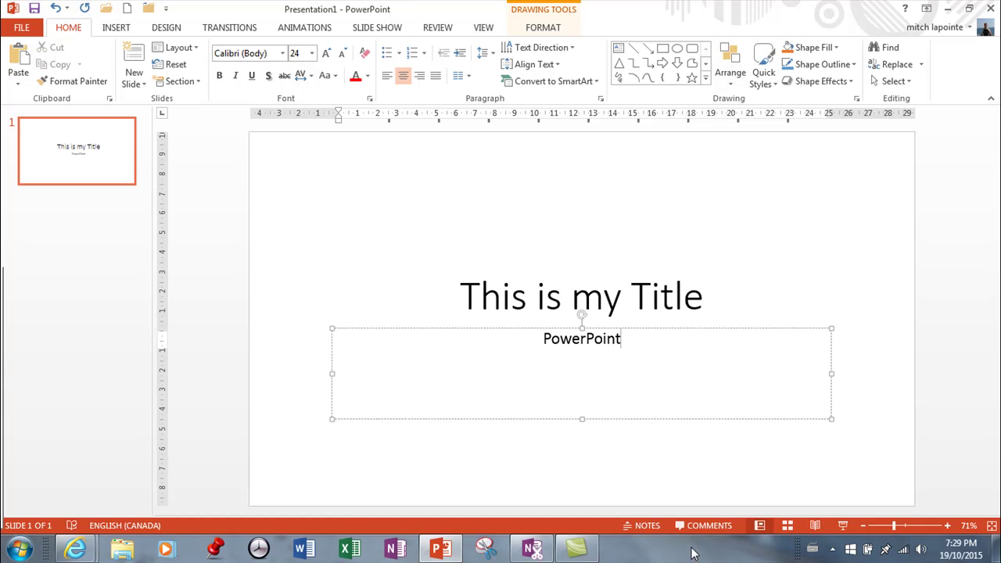
{"action": "left_click", "coordinate": [668, 454]}
- Drag the 'PowerPoint' subtitle box lower on the first slide
{"action": "left_click", "coordinate": [604, 294]}
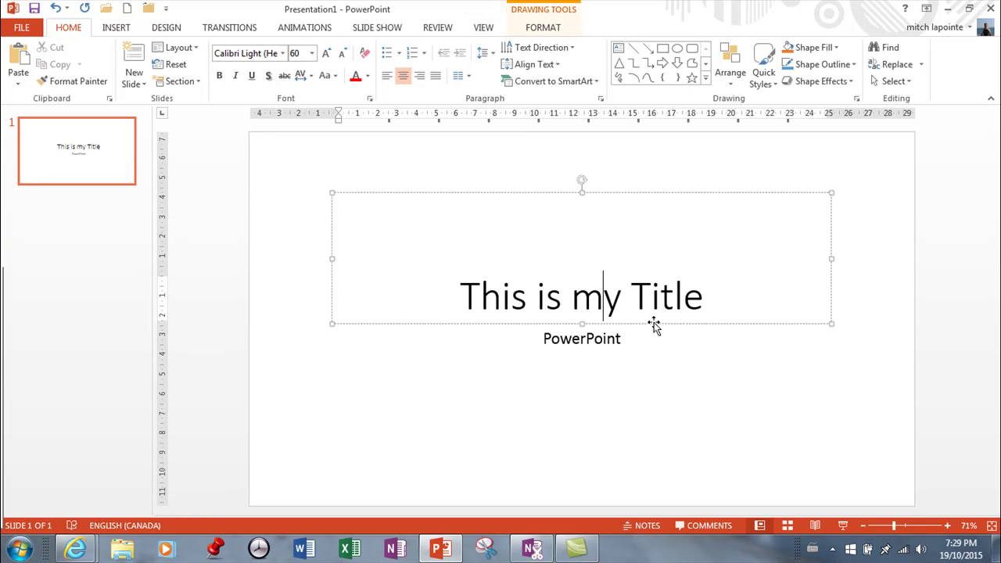
{"action": "left_click", "coordinate": [594, 338]}
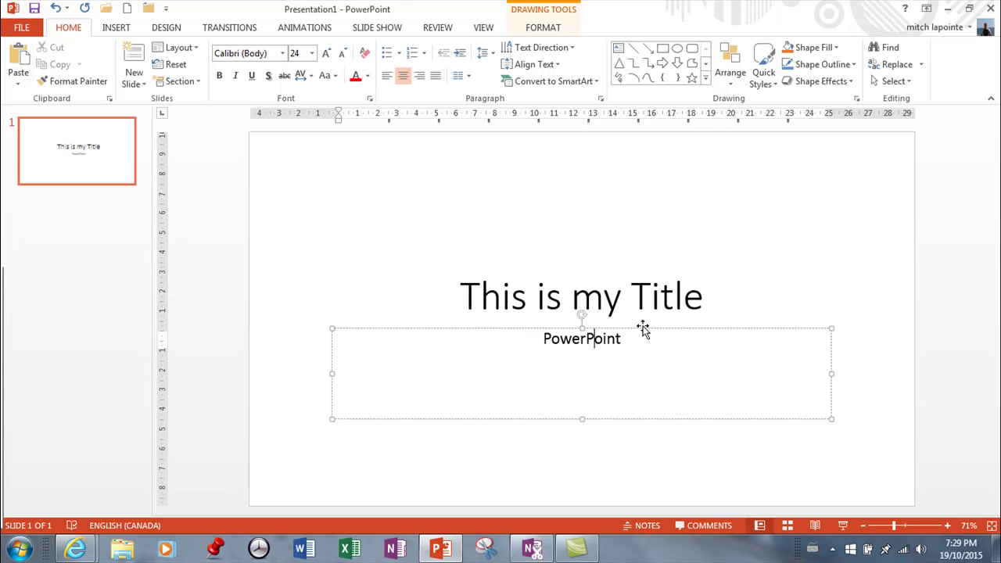
{"action": "left_click_drag", "start_coordinate": [643, 330], "coordinate": [644, 365]}
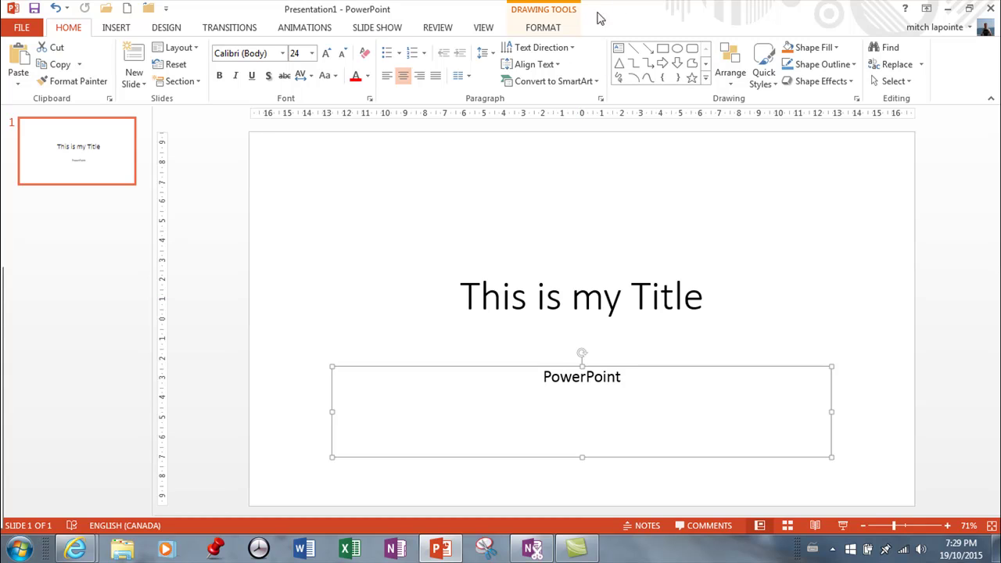
- Look over the Drawing Tools Format options, then bring up the New Slide layout gallery
{"action": "left_click", "coordinate": [550, 29]}
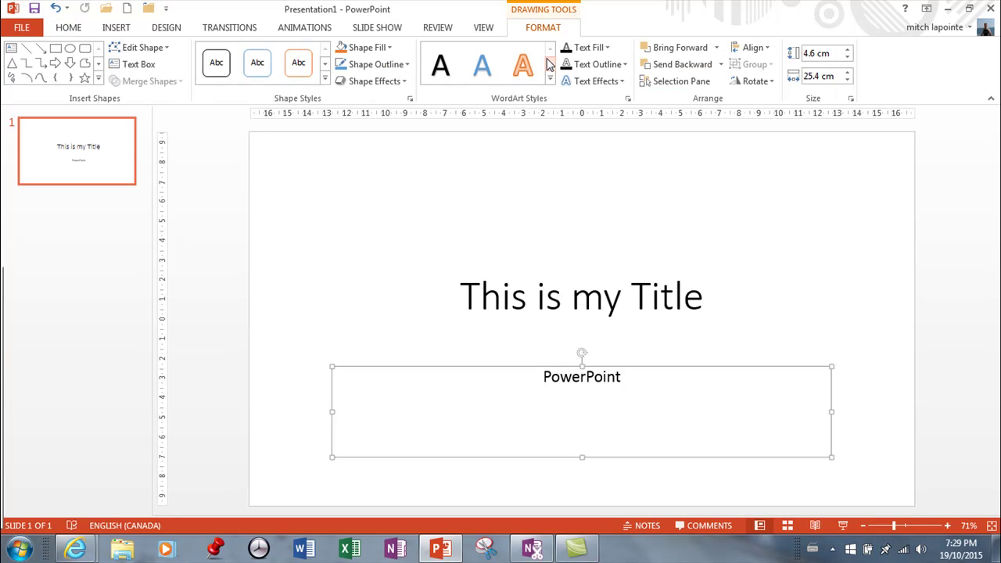
{"action": "left_click", "coordinate": [311, 202]}
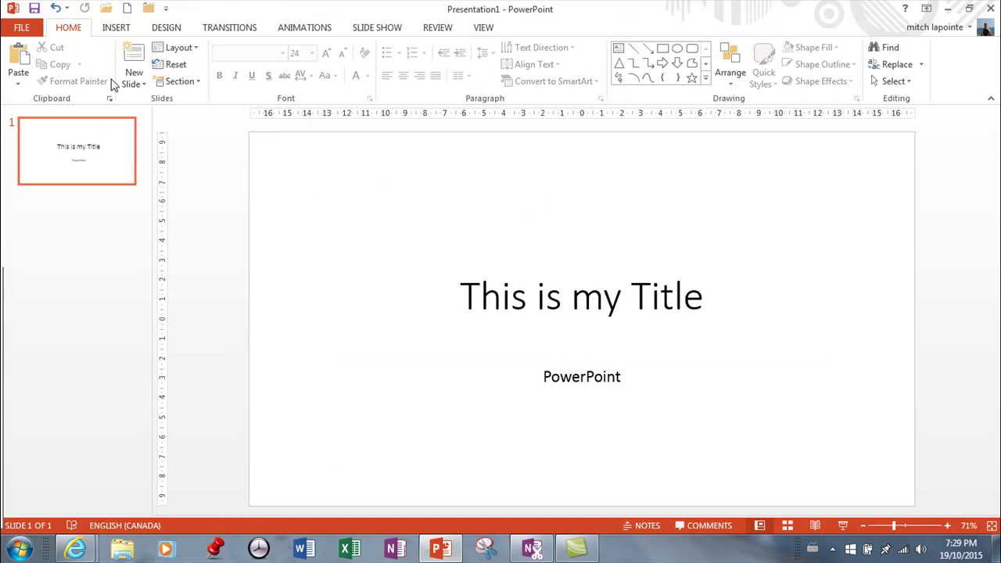
{"action": "left_click", "coordinate": [135, 83]}
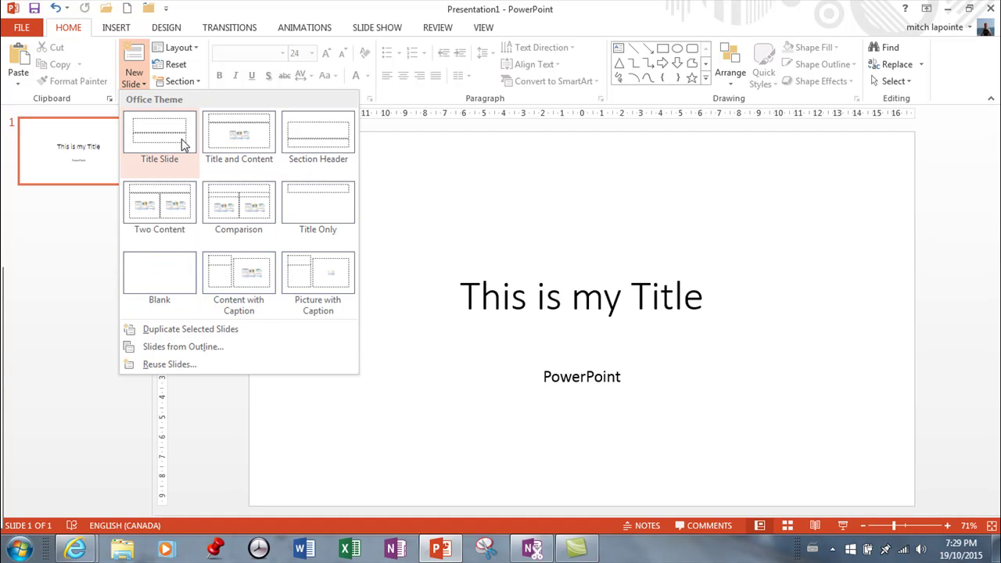
- Add a blank second slide and switch its layout to Comparison
{"action": "left_click", "coordinate": [161, 279]}
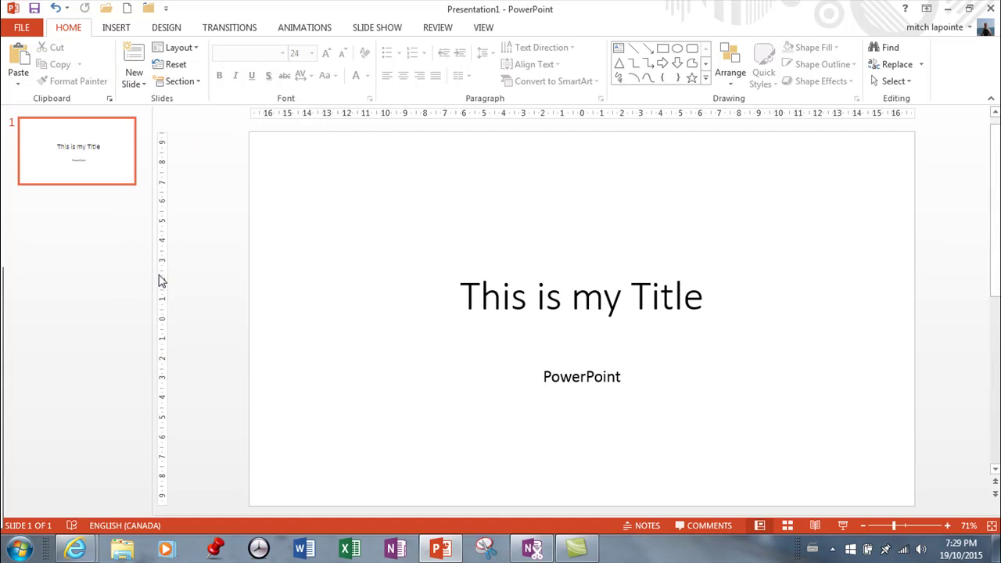
{"action": "left_click", "coordinate": [179, 48]}
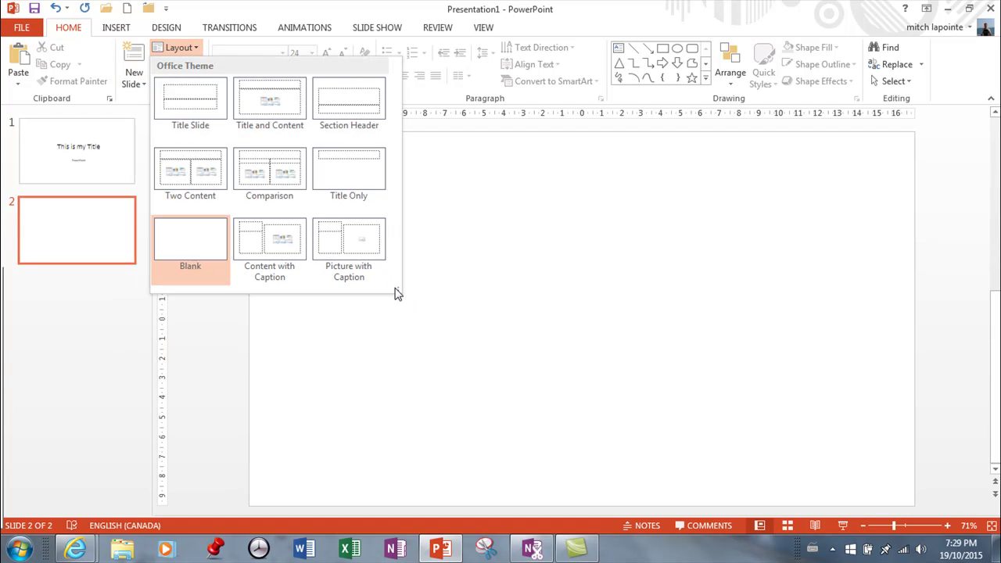
{"action": "left_click_drag", "start_coordinate": [398, 290], "coordinate": [453, 389]}
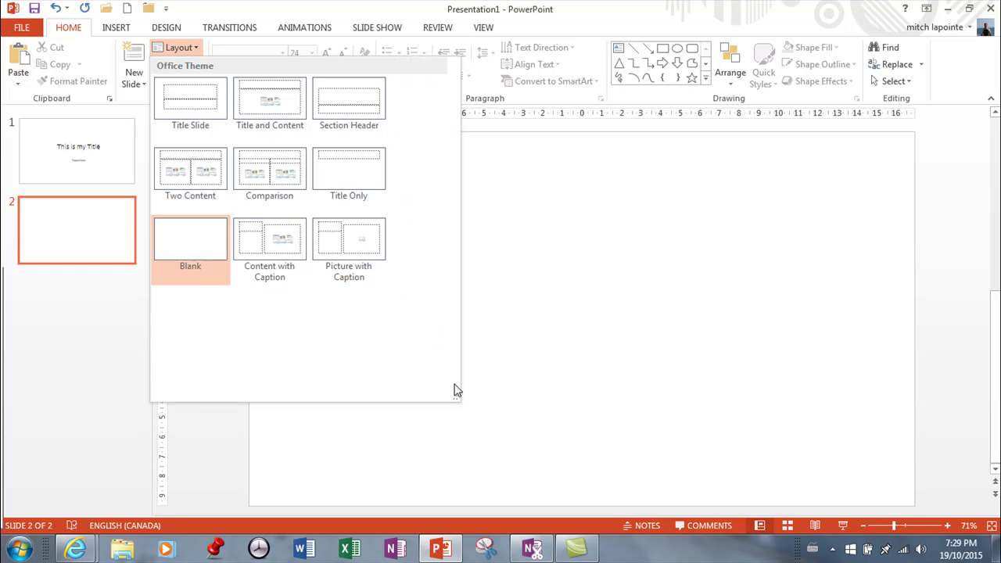
{"action": "left_click", "coordinate": [268, 167]}
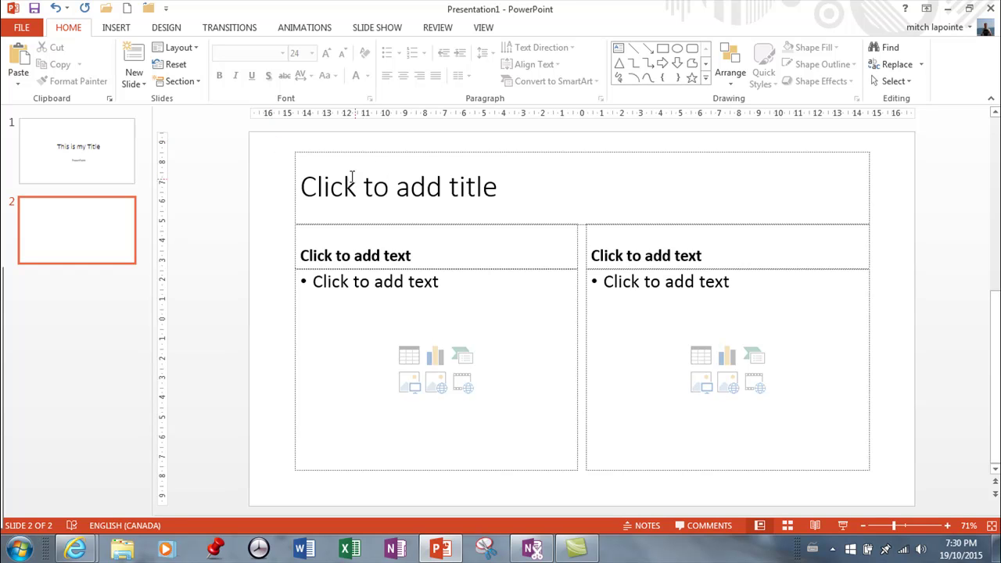
{"action": "left_click", "coordinate": [184, 48]}
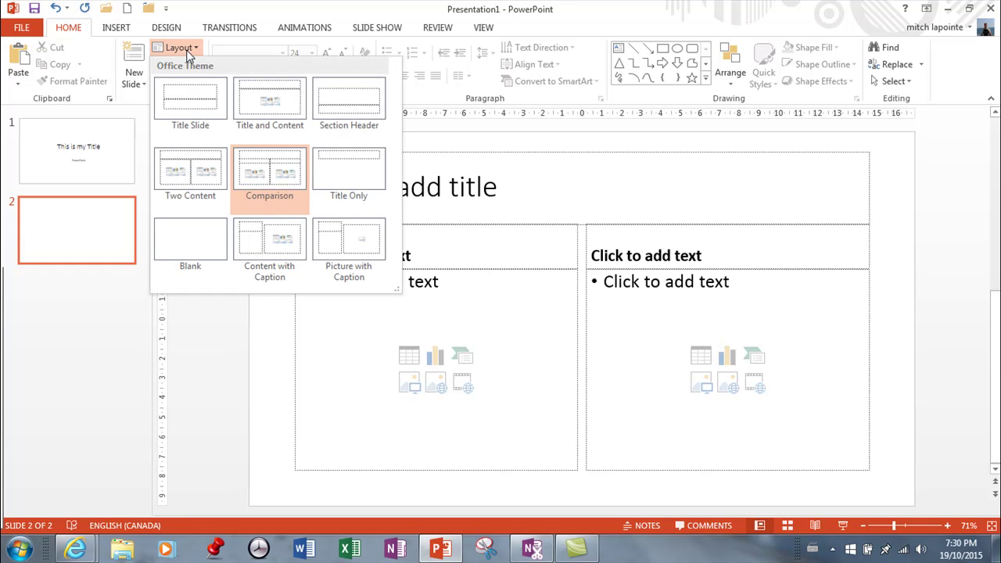
- Set slide 2 to Title and Content, titled 'Slide Title' with bullets 'Bulleted List' and 'New Item'
{"action": "left_click", "coordinate": [271, 102]}
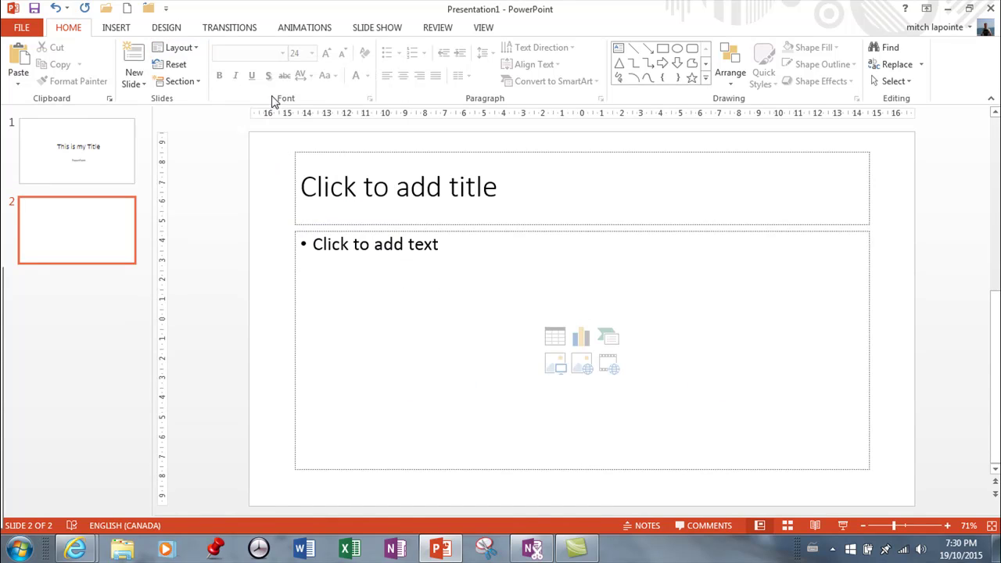
{"action": "left_click", "coordinate": [447, 186]}
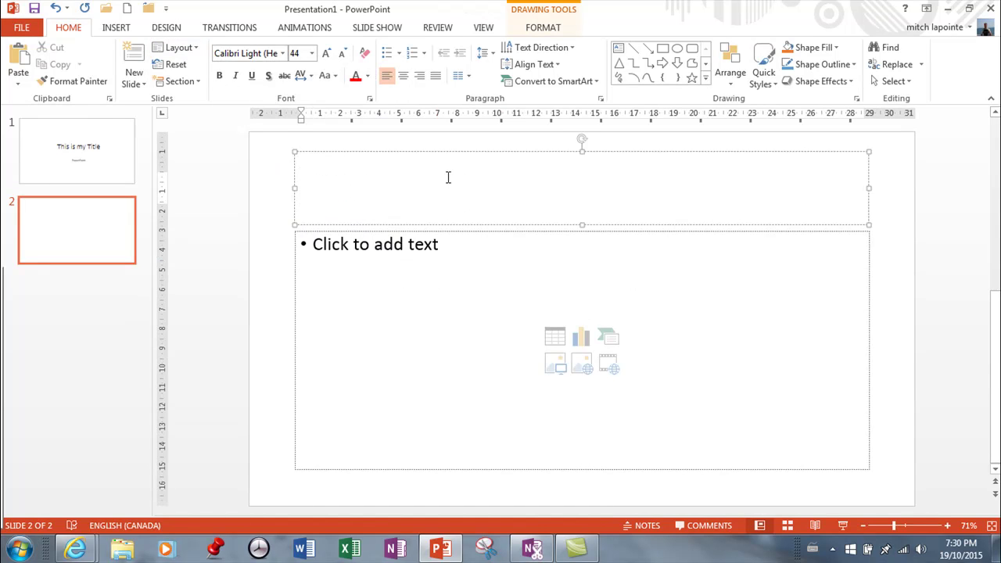
{"action": "type", "text": "Slide Title"}
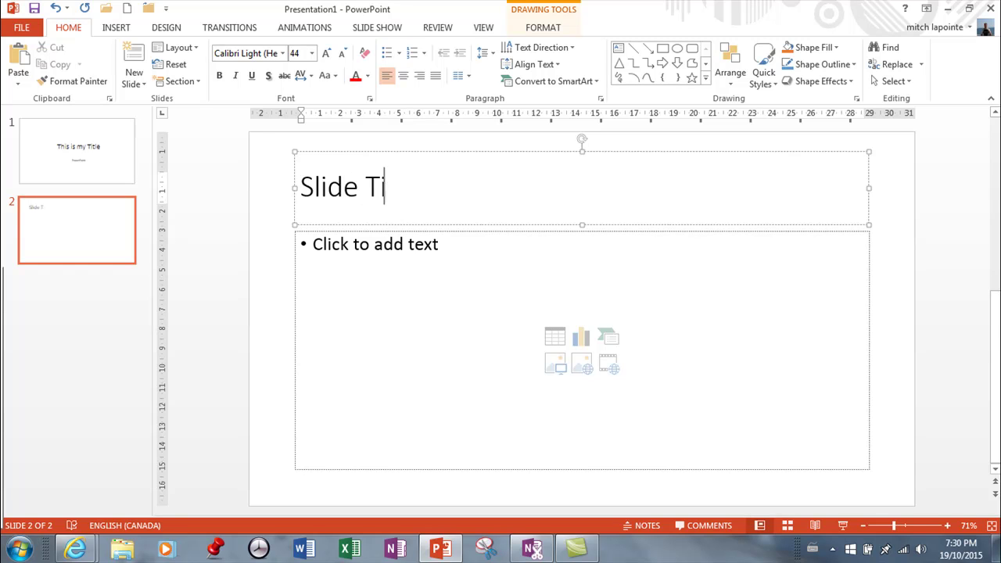
{"action": "left_click", "coordinate": [405, 248]}
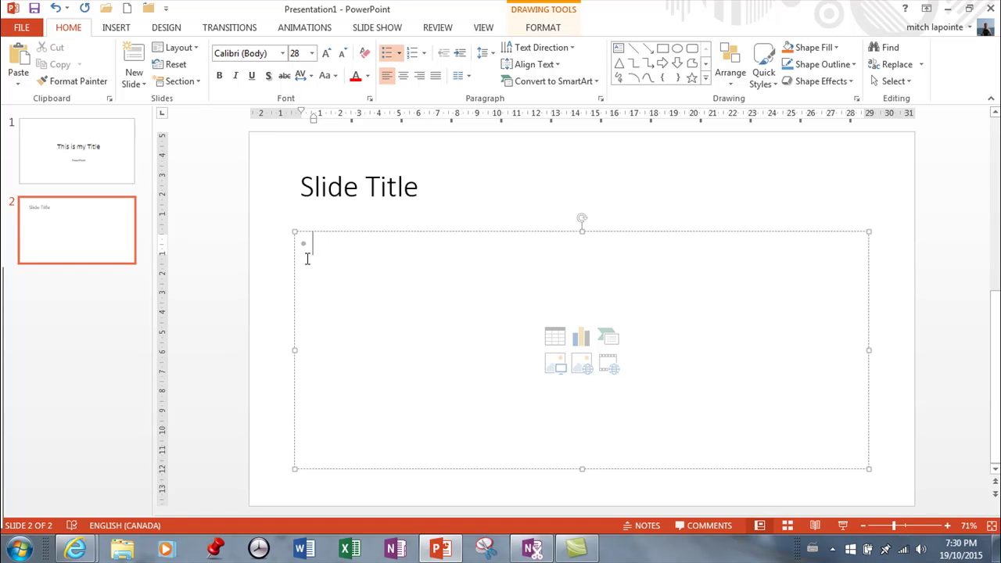
{"action": "type", "text": "Bul"}
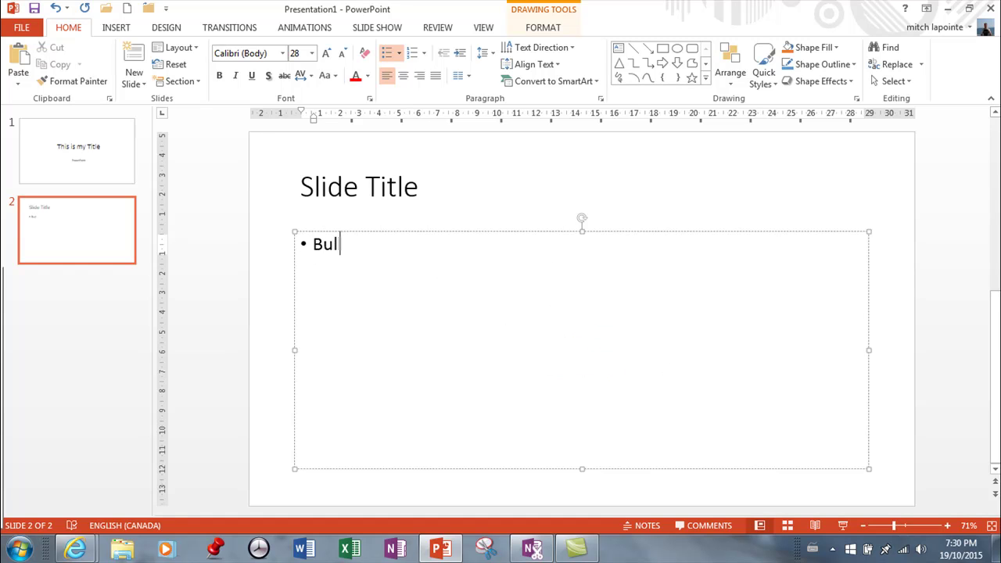
{"action": "type", "text": "leted List"}
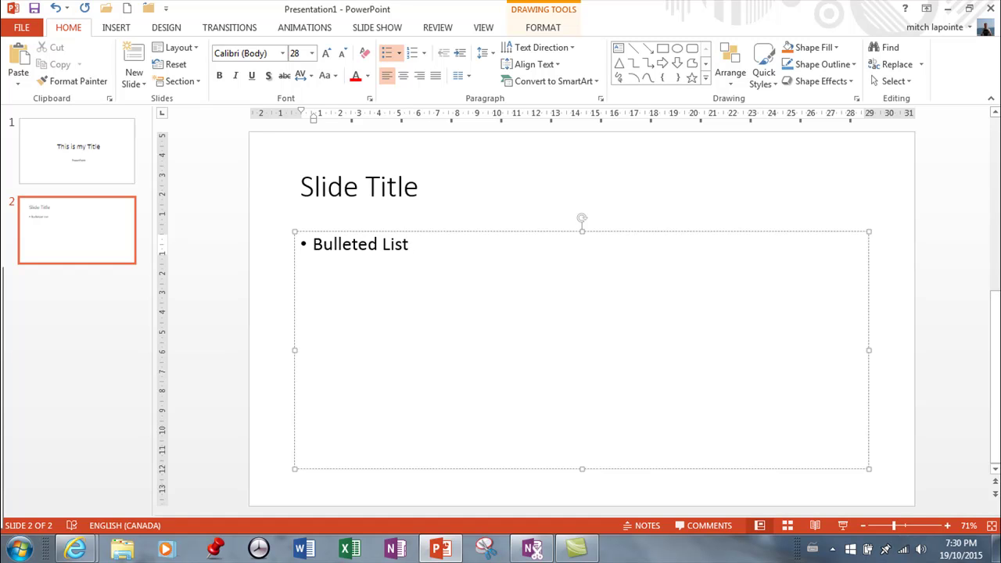
{"action": "key", "text": "Return"}
{"action": "type", "text": "New Item"}
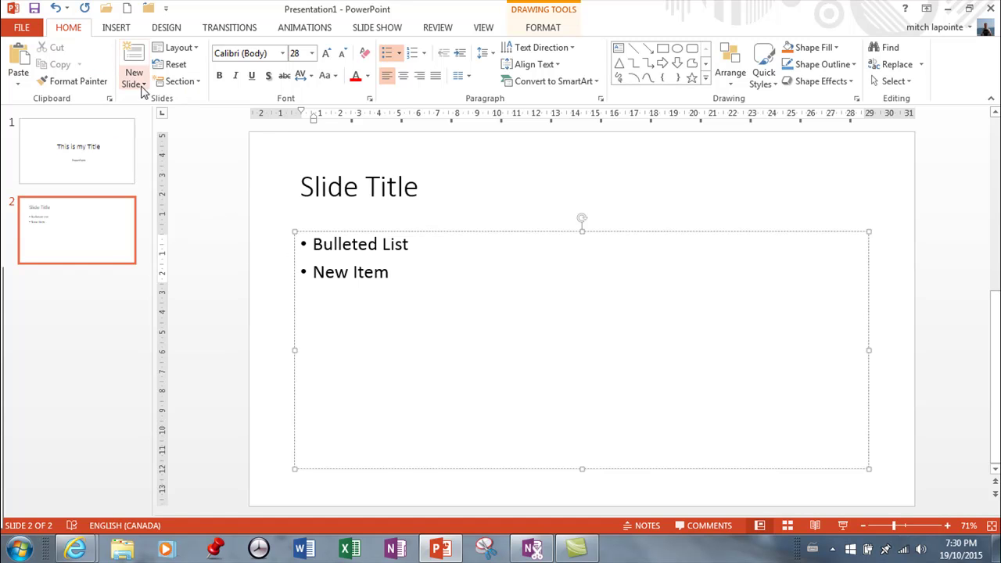
- Duplicate slide 2 as a new slide 3 and compare the two slides
{"action": "left_click", "coordinate": [139, 84]}
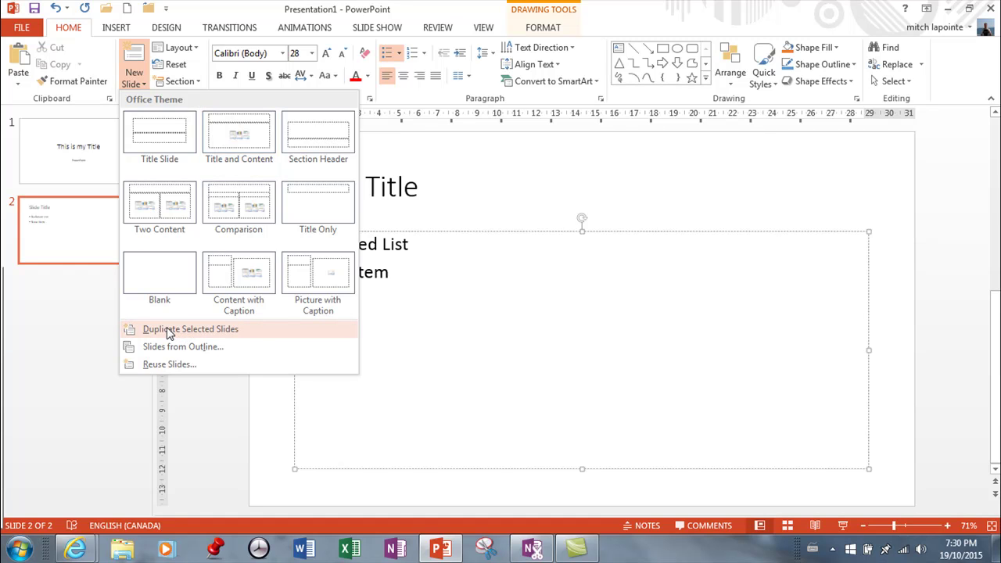
{"action": "left_click", "coordinate": [403, 299]}
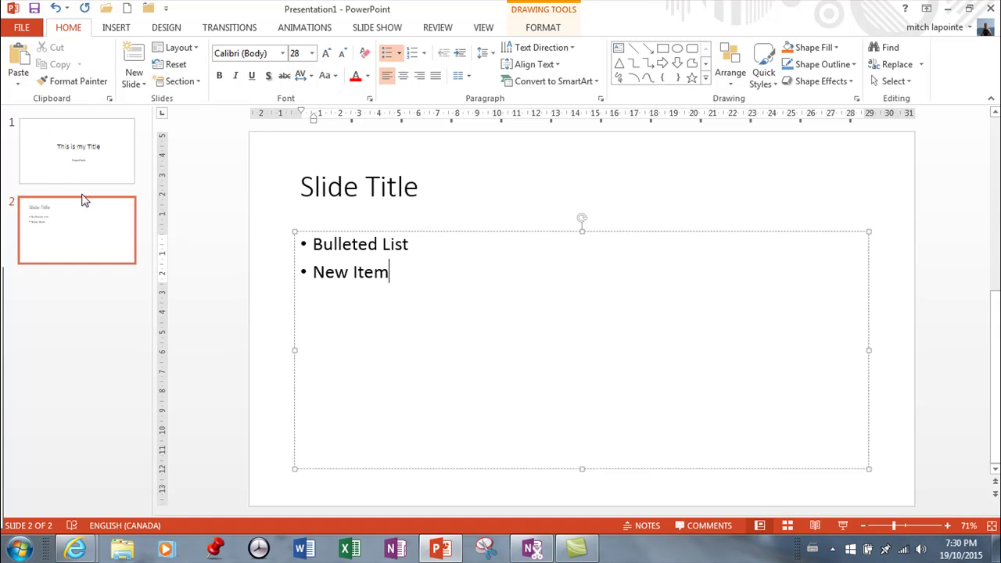
{"action": "right_click", "coordinate": [100, 225]}
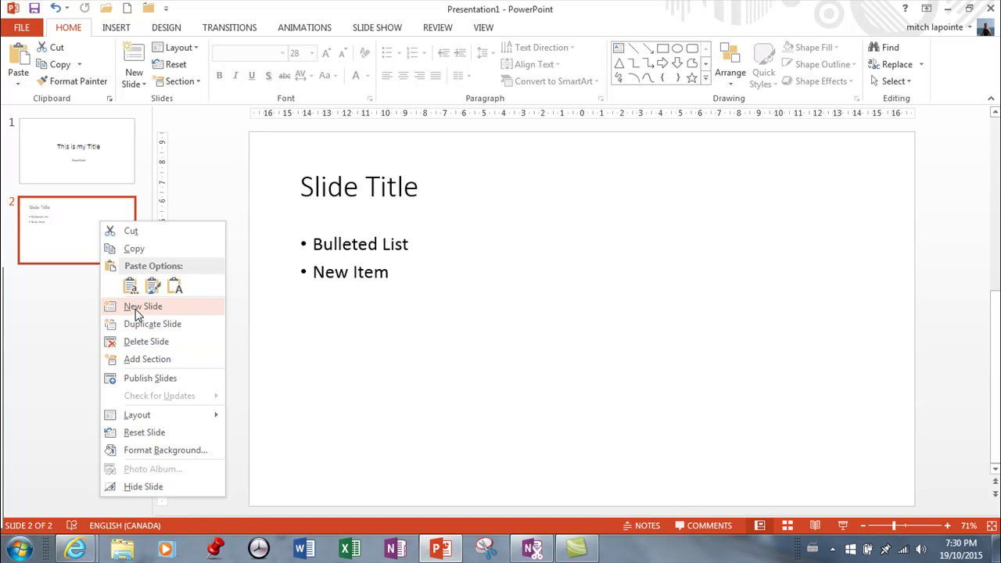
{"action": "key", "text": "Escape"}
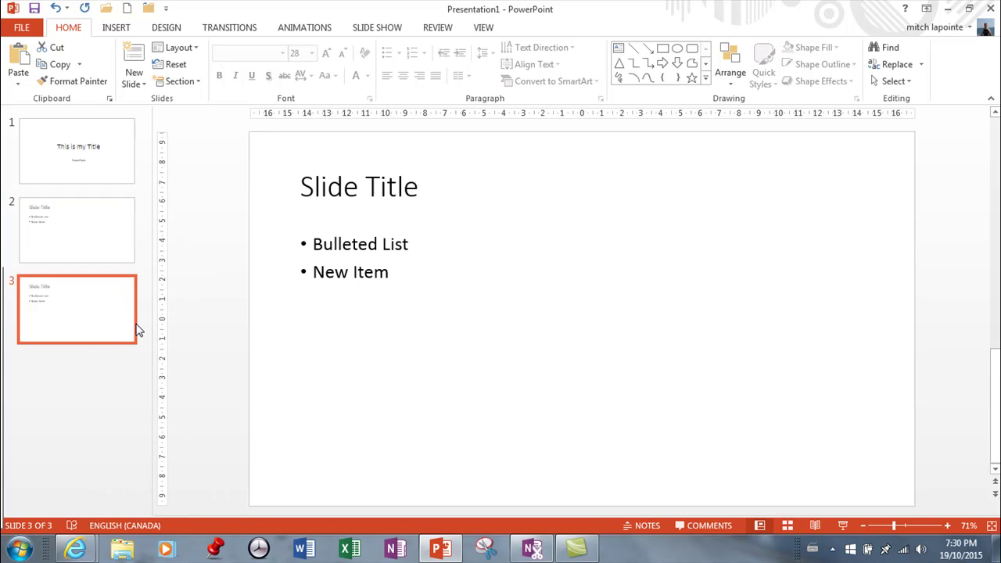
{"action": "left_click", "coordinate": [53, 254]}
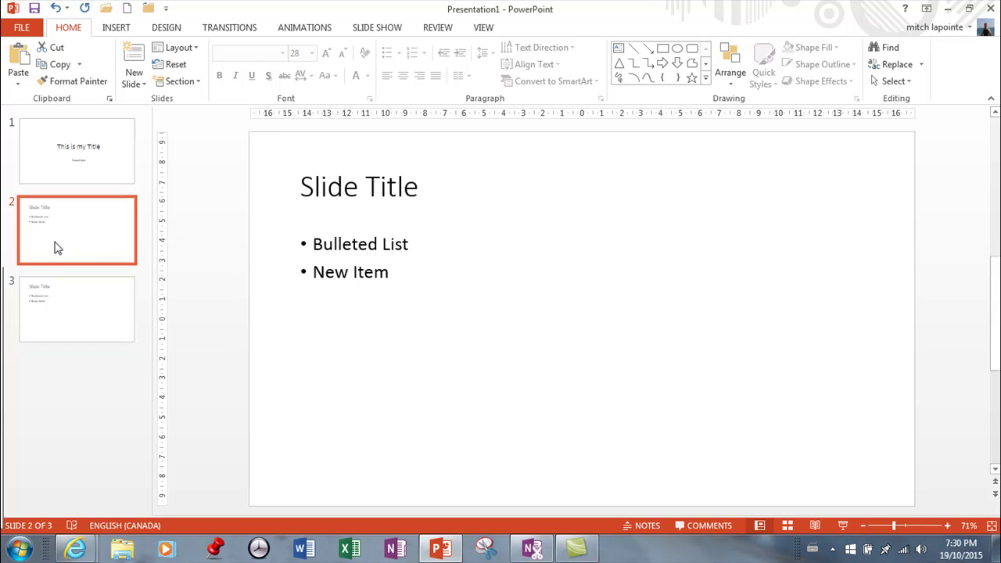
{"action": "left_click", "coordinate": [69, 305]}
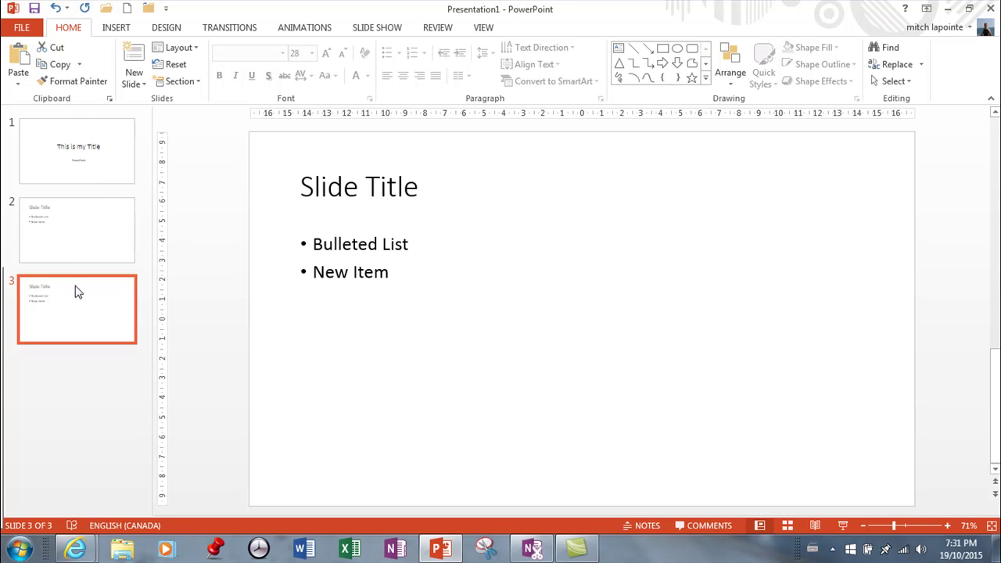
- Hide slide 3 from the slideshow using its thumbnail menu
{"action": "right_click", "coordinate": [76, 291]}
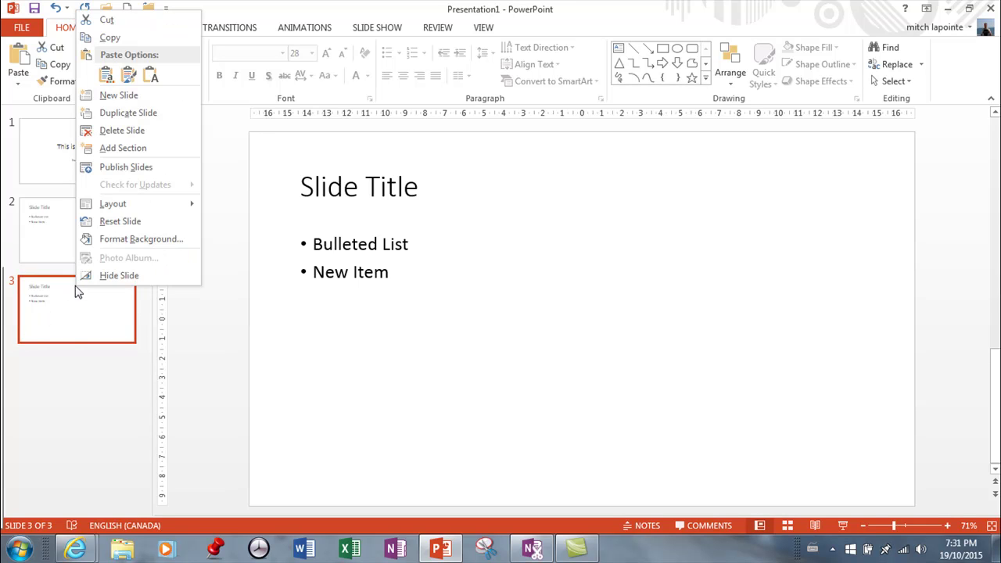
{"action": "left_click", "coordinate": [120, 276]}
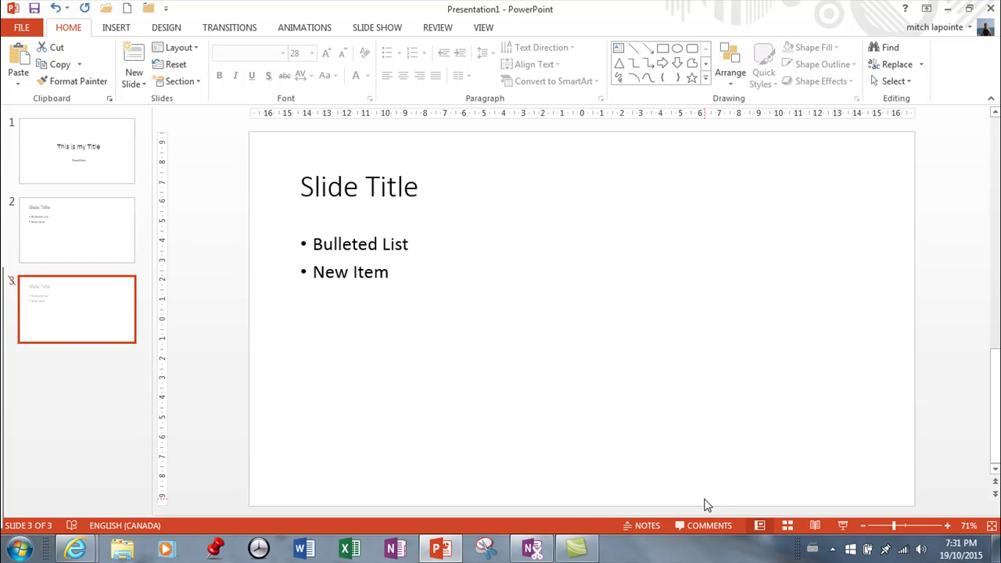
- Reset slide 3, reapply the Title and Content layout, and reset its placeholders
{"action": "right_click", "coordinate": [114, 309]}
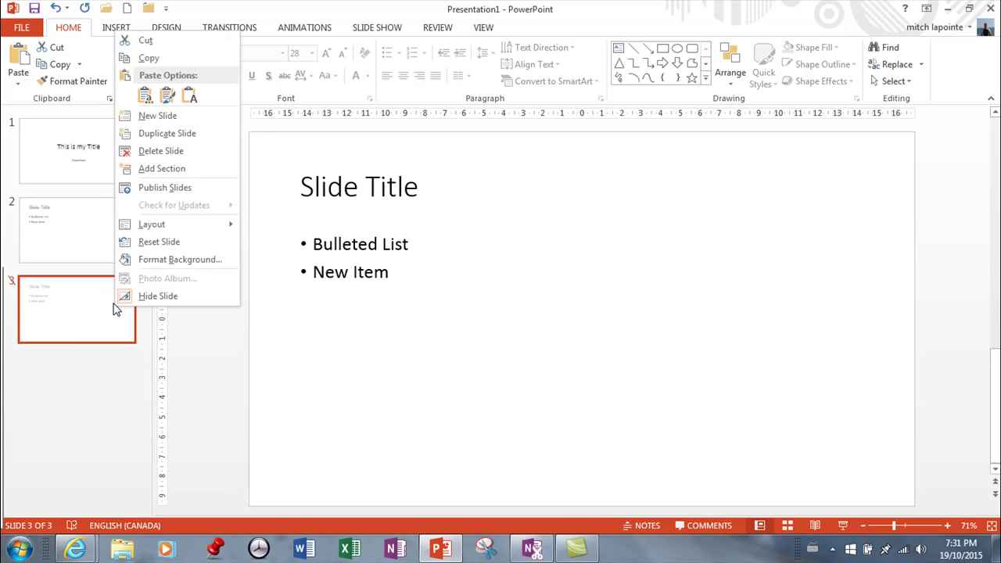
{"action": "left_click", "coordinate": [177, 247]}
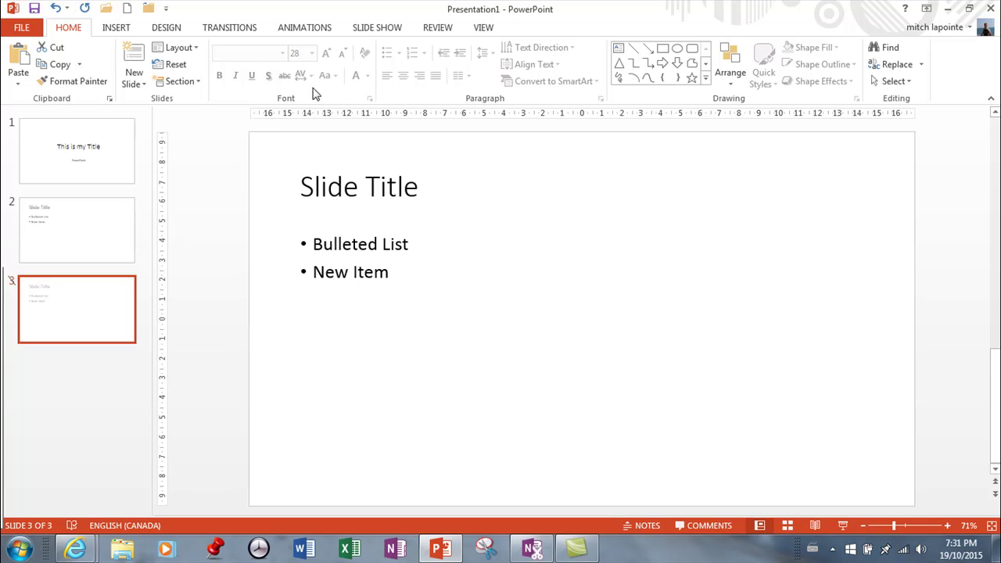
{"action": "left_click", "coordinate": [200, 48]}
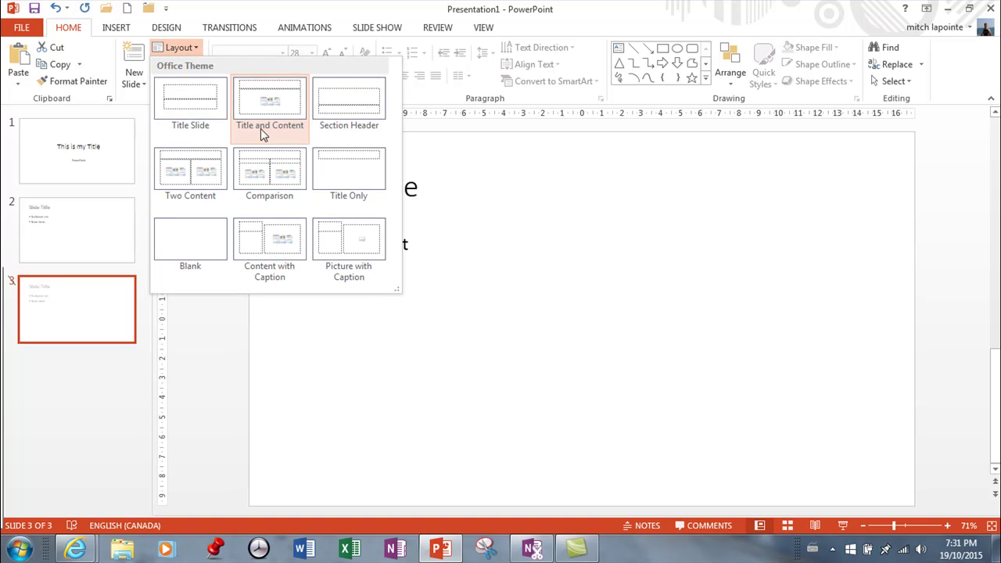
{"action": "left_click", "coordinate": [351, 168]}
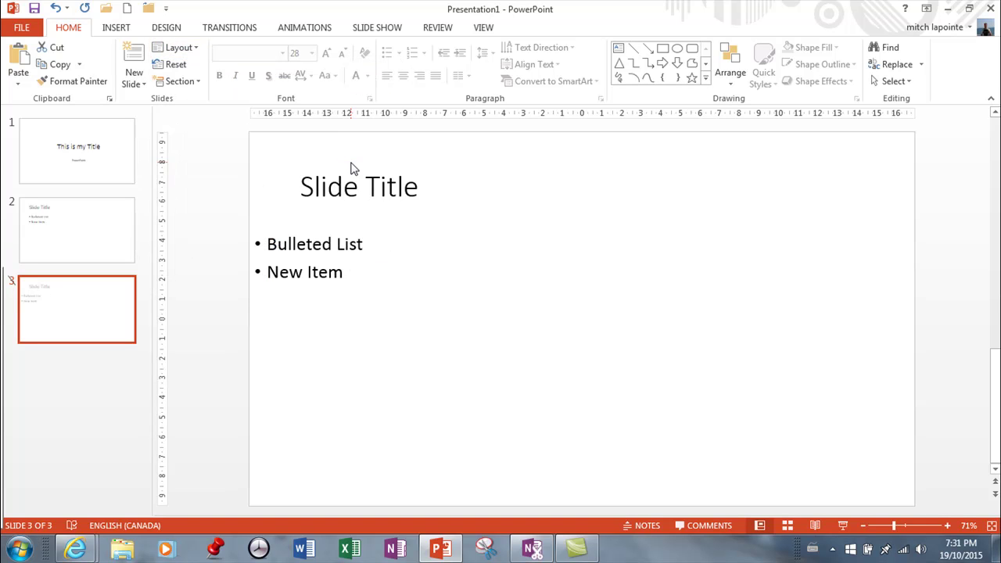
{"action": "left_click", "coordinate": [167, 66]}
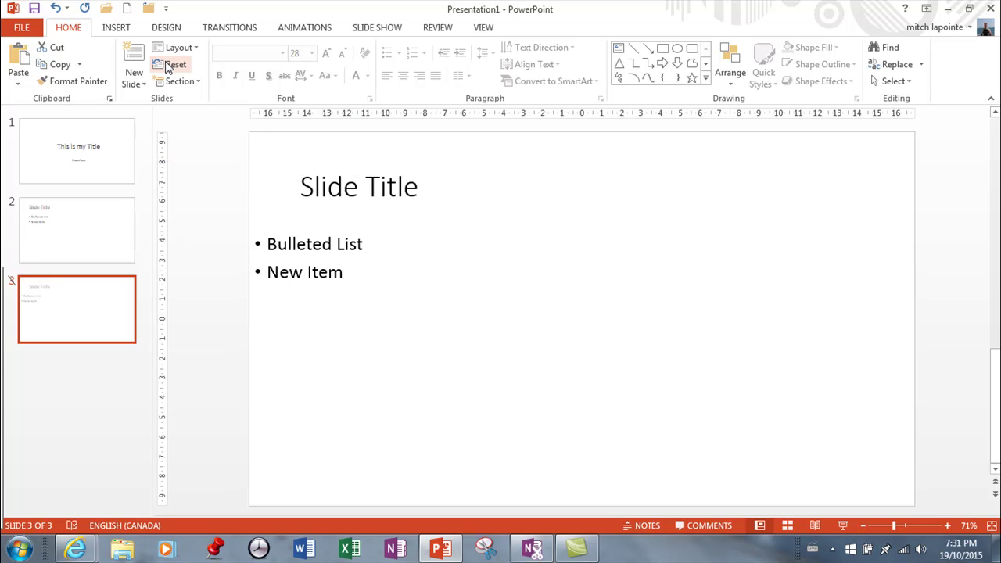
{"action": "left_click", "coordinate": [168, 67]}
- Narrow and move slide 3's bullet box, then restore its default full-width position with Reset
{"action": "left_click", "coordinate": [169, 65]}
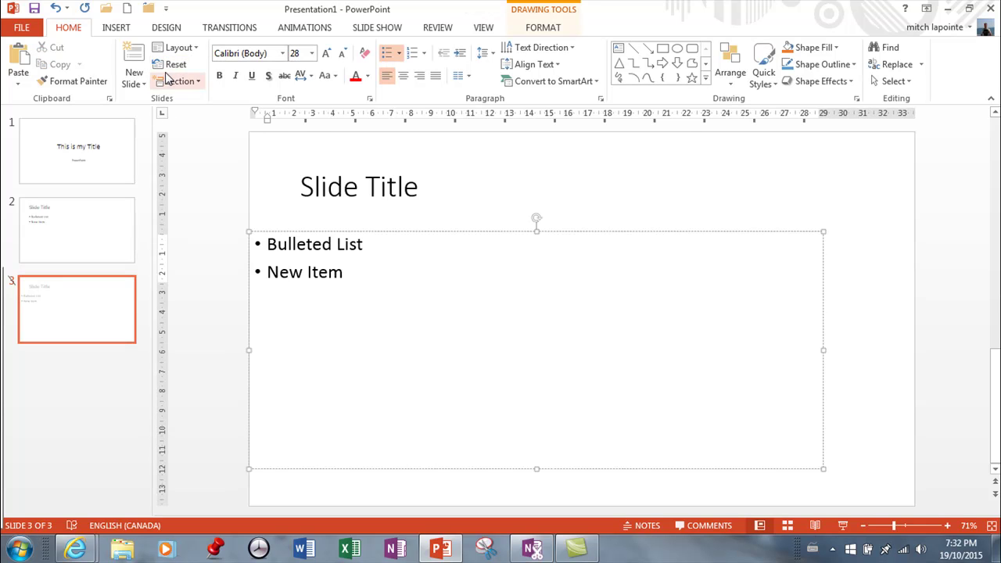
{"action": "left_click", "coordinate": [178, 47]}
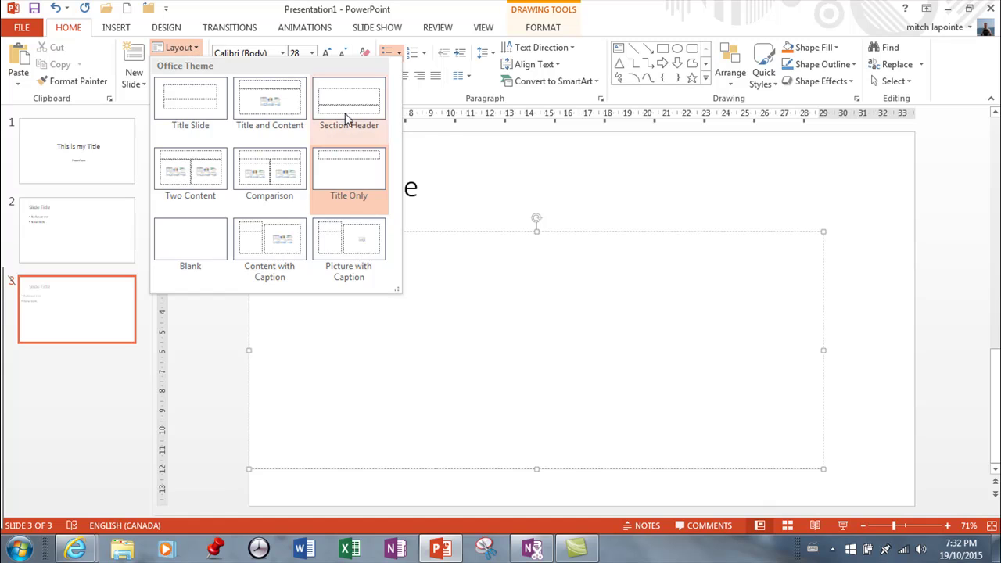
{"action": "left_click", "coordinate": [251, 107]}
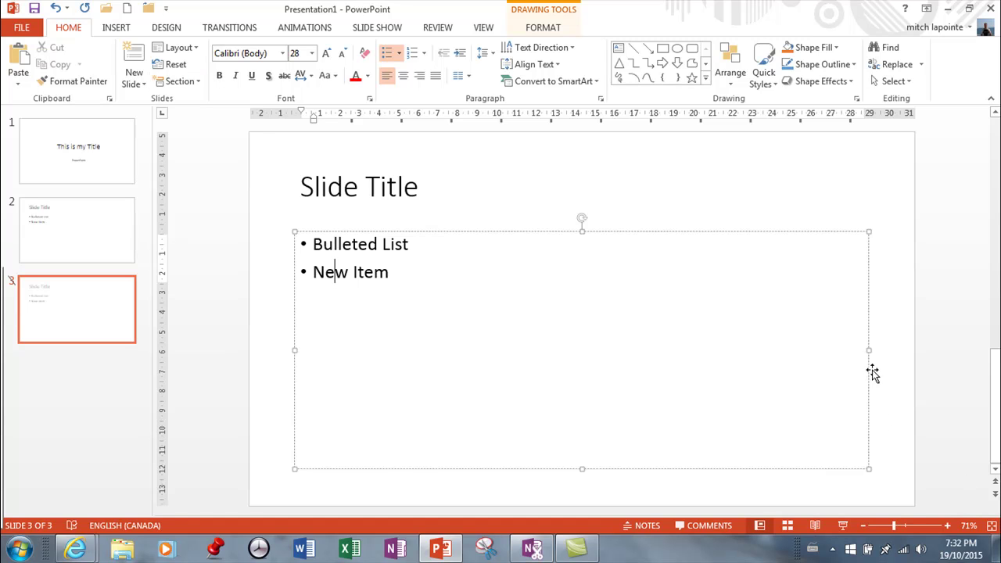
{"action": "left_click_drag", "start_coordinate": [869, 349], "coordinate": [491, 311]}
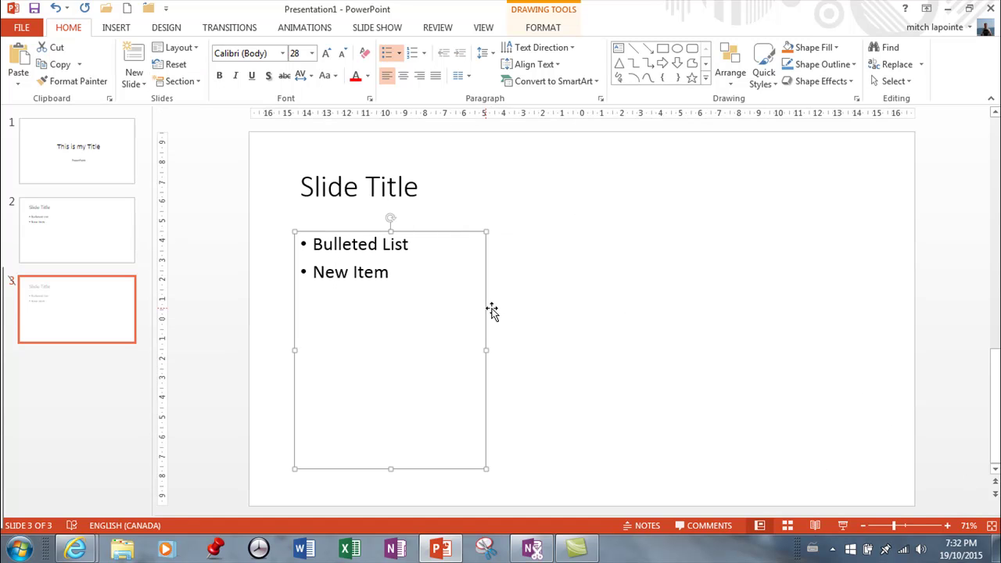
{"action": "left_click_drag", "start_coordinate": [445, 235], "coordinate": [800, 167]}
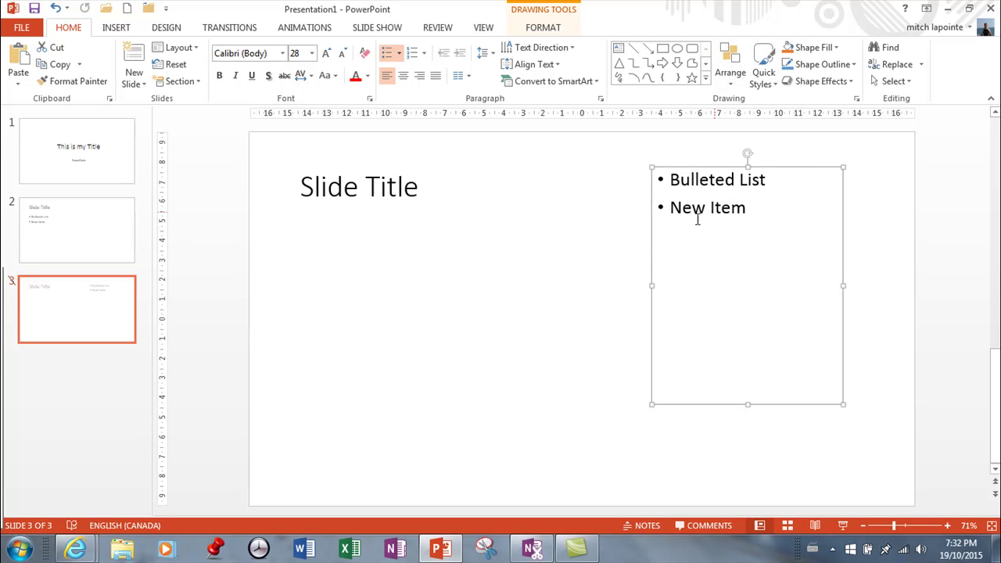
{"action": "left_click", "coordinate": [167, 66]}
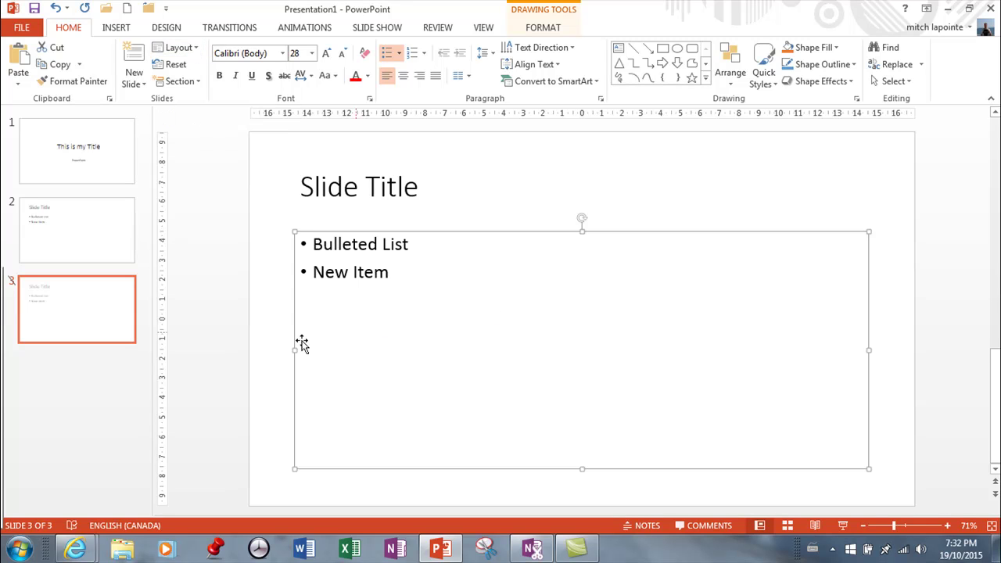
{"action": "left_click_drag", "start_coordinate": [294, 350], "coordinate": [719, 370]}
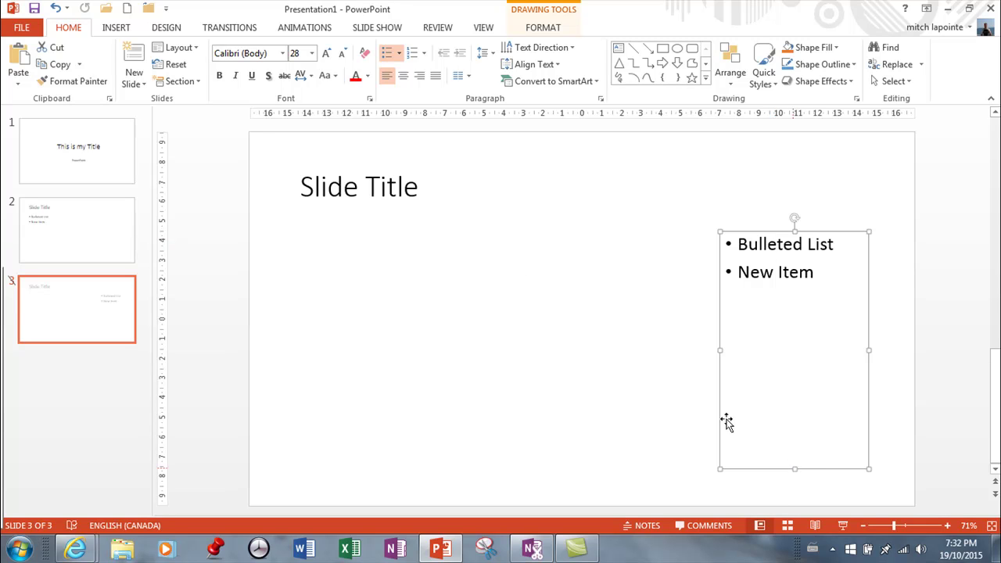
{"action": "left_click", "coordinate": [177, 68]}
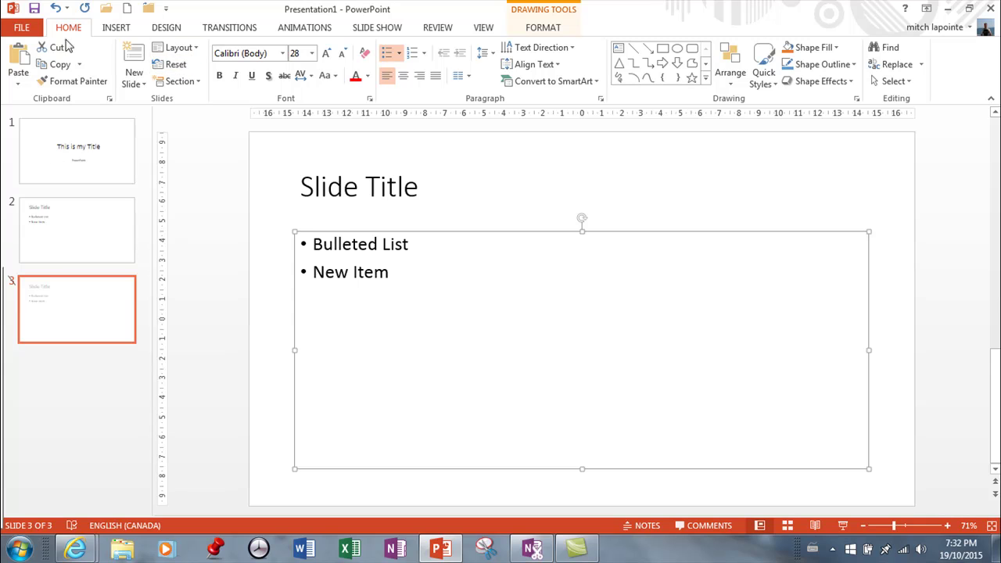
- Delete slide 3, leaving a two-slide deck
{"action": "right_click", "coordinate": [117, 323]}
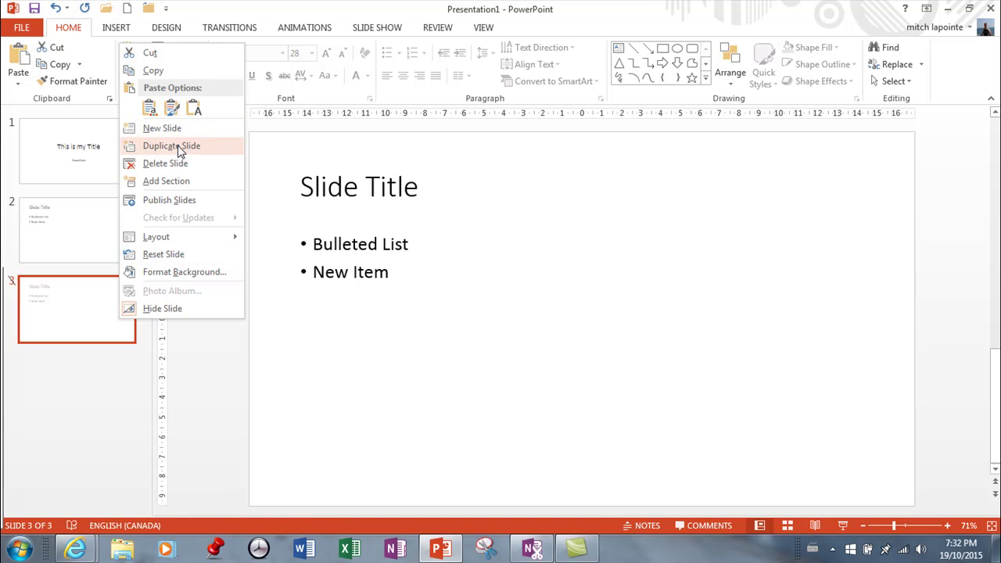
{"action": "left_click", "coordinate": [140, 165]}
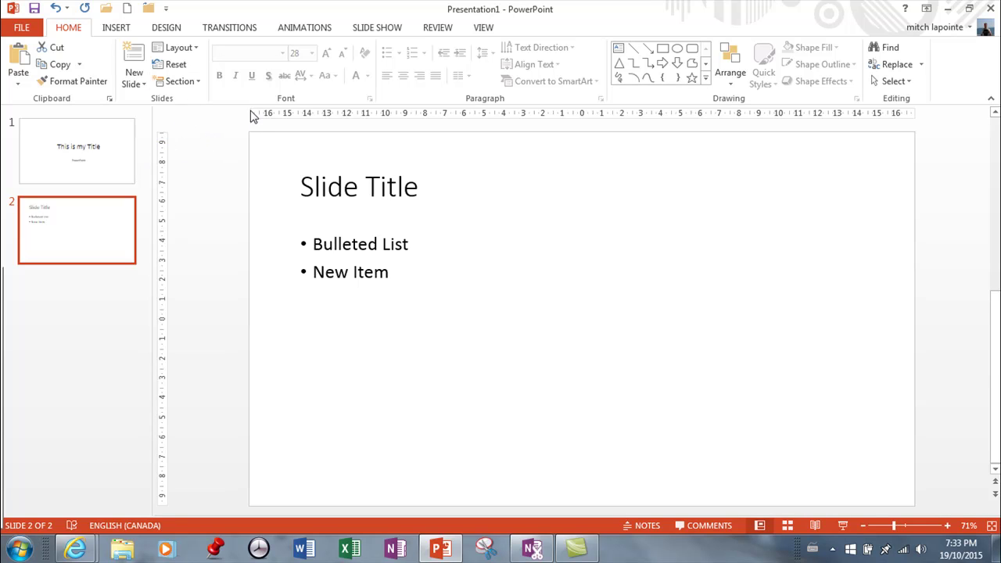
- Switch to the DESIGN tab to show the theme and variant gallery
{"action": "left_click", "coordinate": [166, 27]}
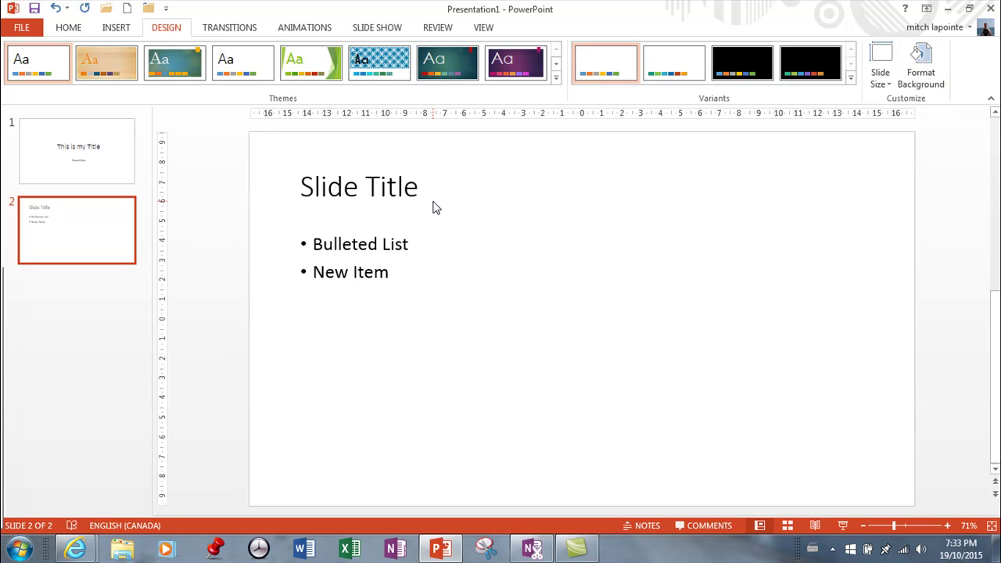
- Fill every slide's background with the solid Blue-Gray, Text 2 colour
{"action": "left_click", "coordinate": [921, 79]}
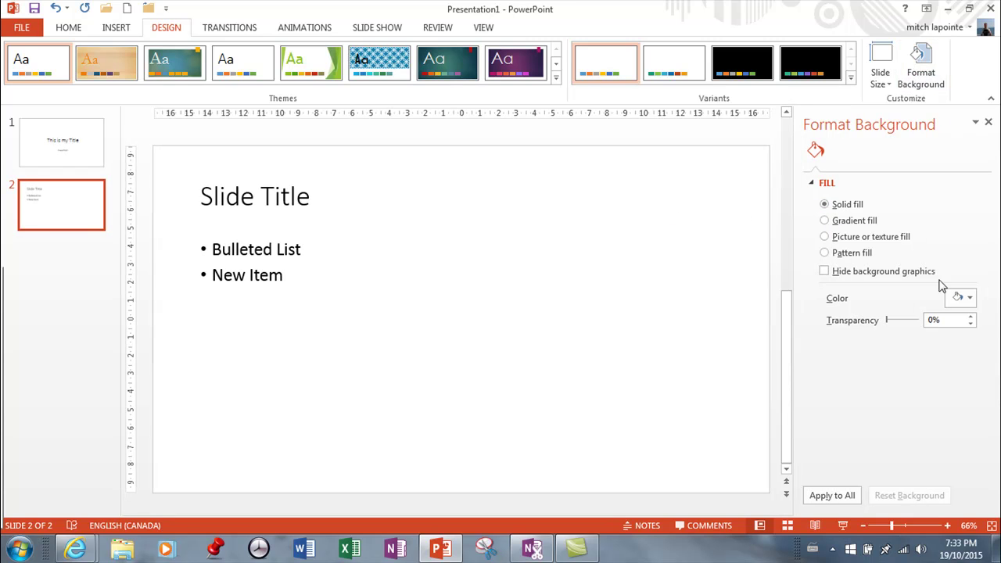
{"action": "left_click", "coordinate": [969, 298]}
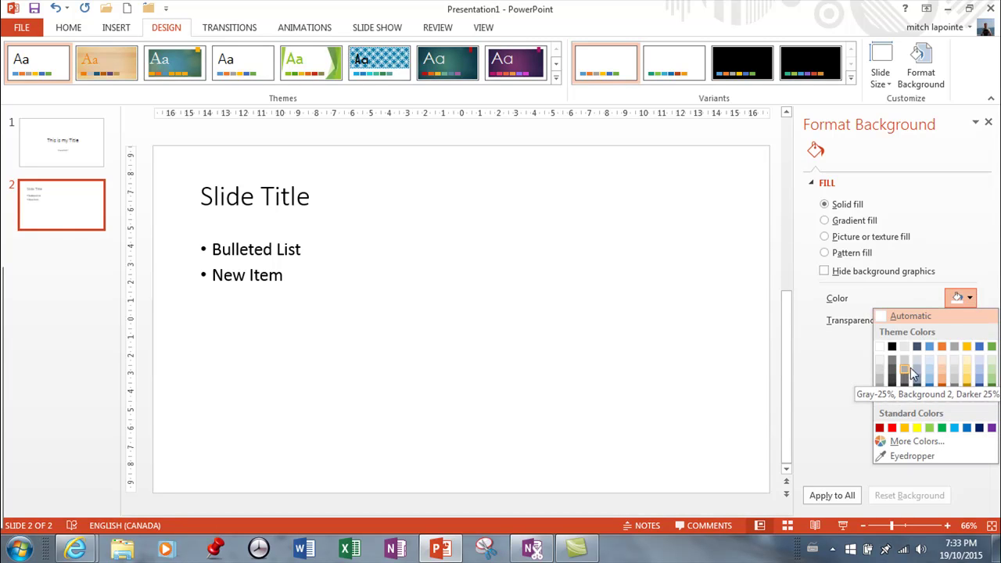
{"action": "left_click", "coordinate": [918, 347]}
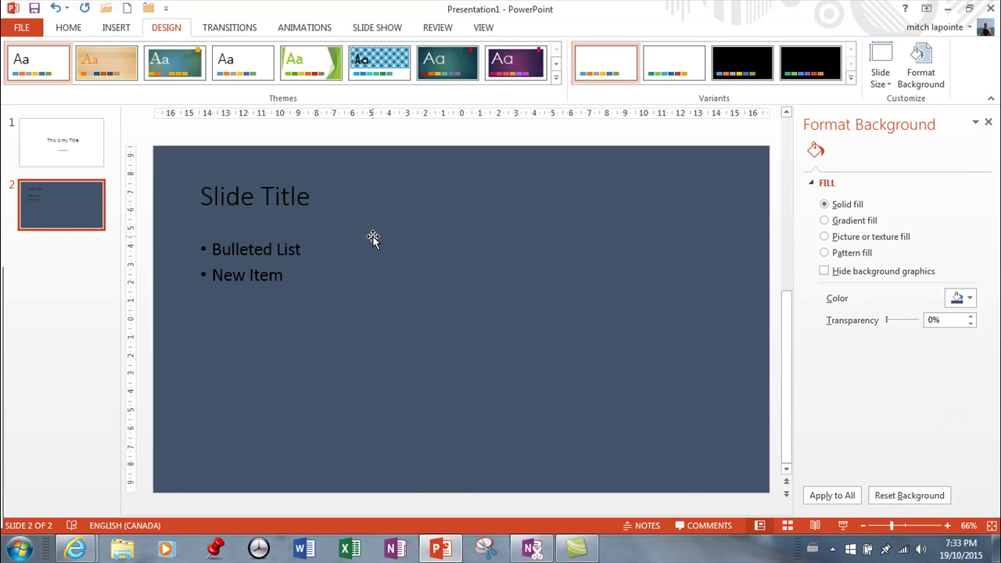
{"action": "left_click", "coordinate": [35, 132]}
{"action": "left_click", "coordinate": [78, 206]}
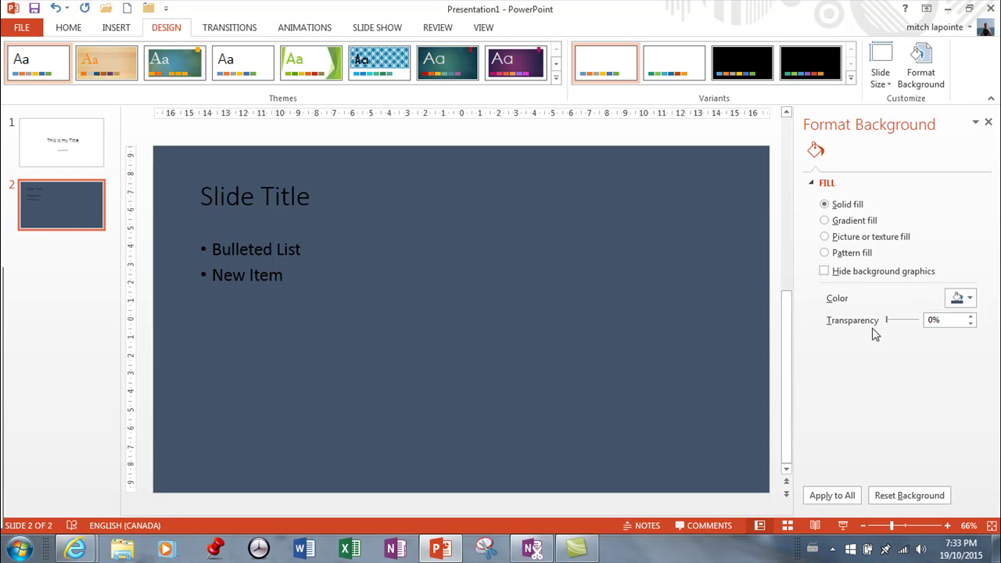
{"action": "left_click", "coordinate": [839, 492]}
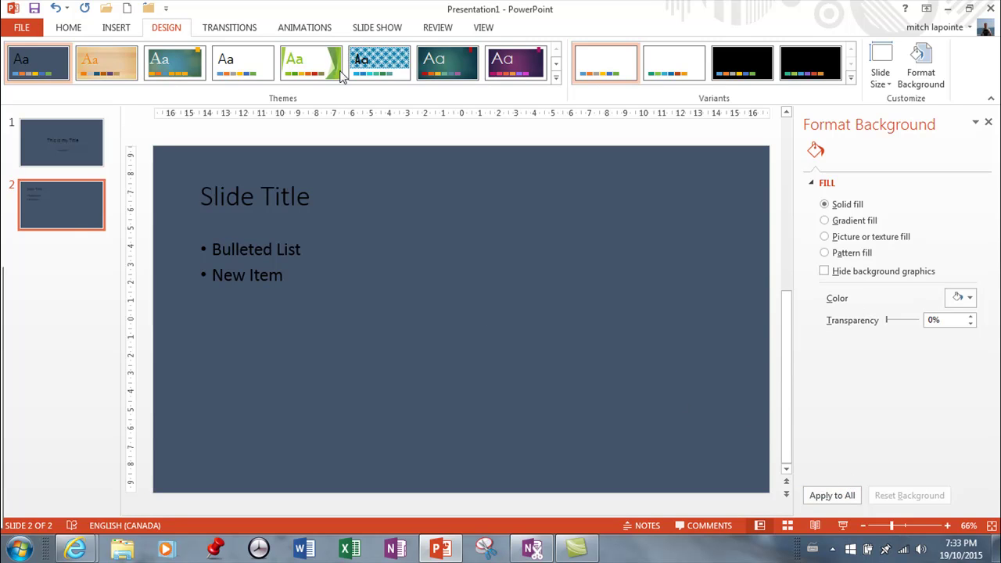
- Apply the teal-banner theme and give all slides a theme-colour solid background
{"action": "left_click", "coordinate": [172, 66]}
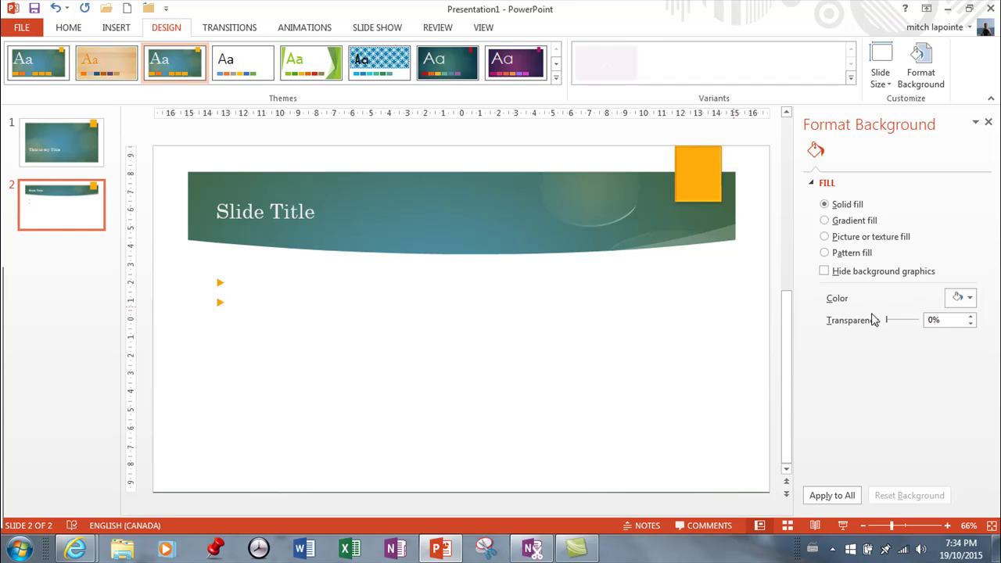
{"action": "left_click", "coordinate": [969, 297]}
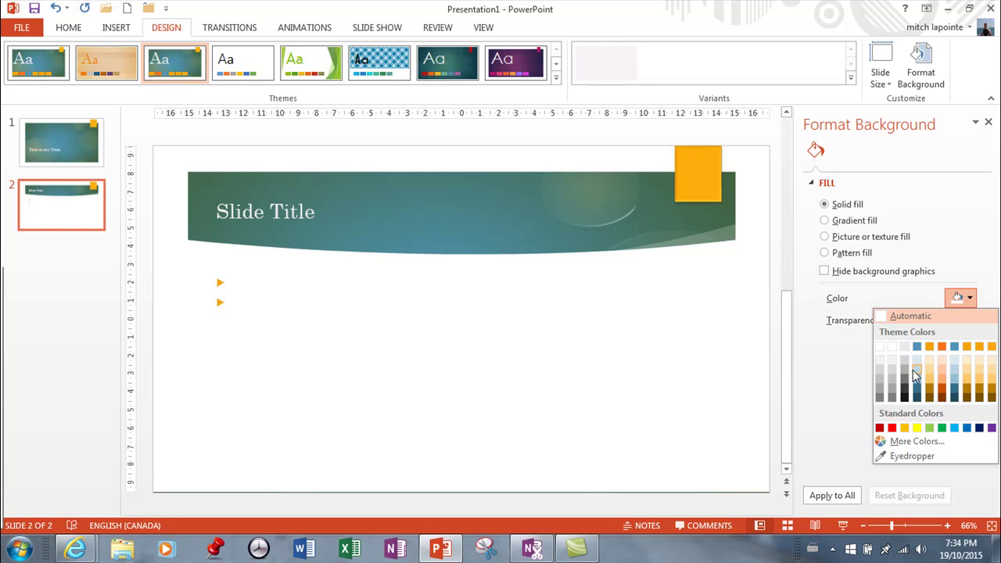
{"action": "left_click", "coordinate": [915, 370]}
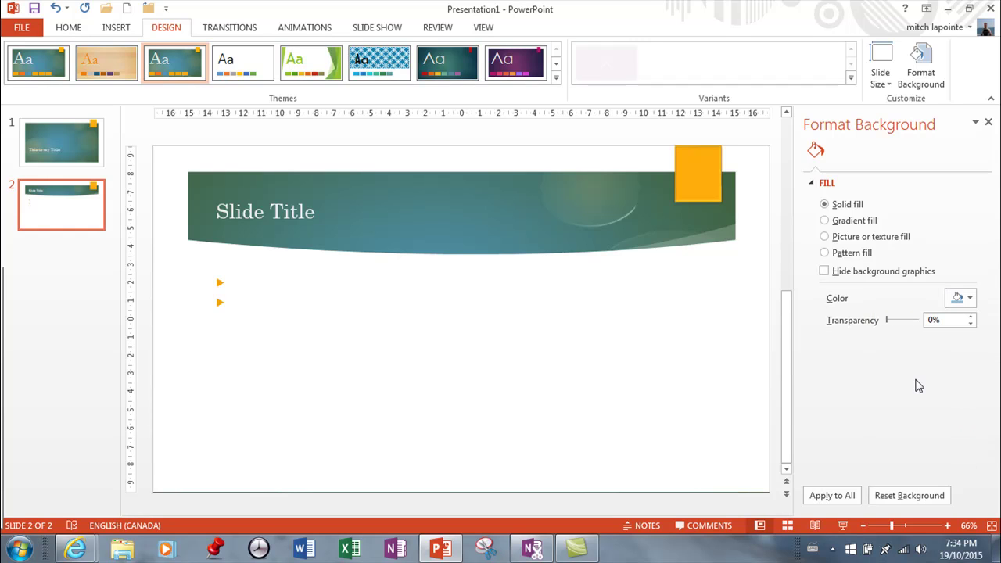
{"action": "left_click", "coordinate": [832, 499]}
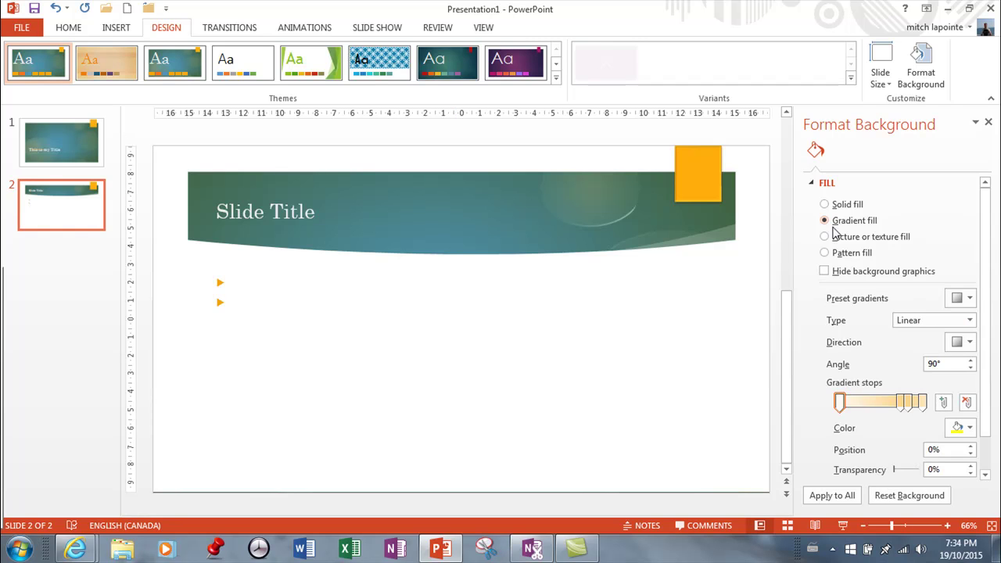
- Apply the Bottom Spotlight - Accent 3 preset gradient background to all slides
{"action": "left_click", "coordinate": [970, 299]}
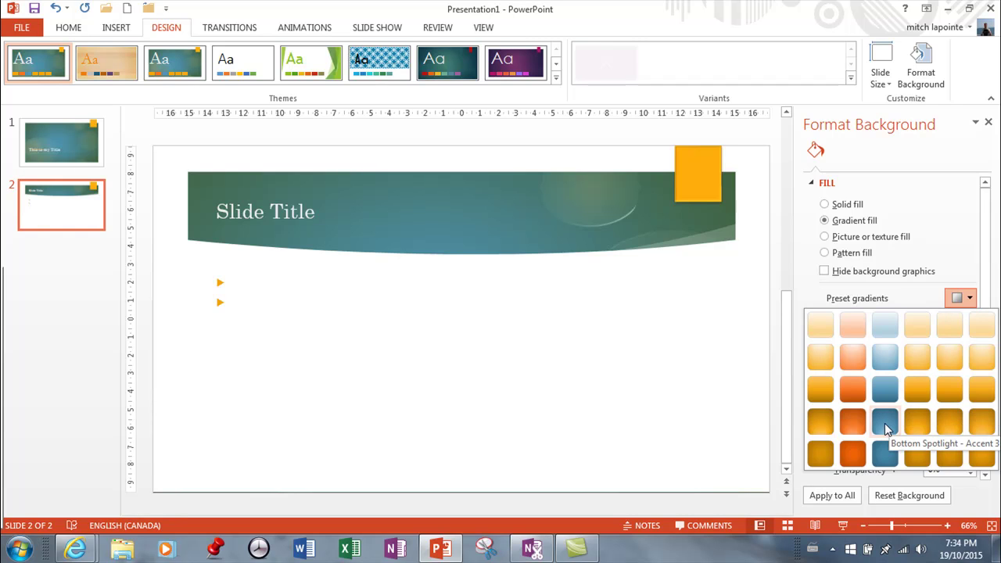
{"action": "key", "text": "Escape"}
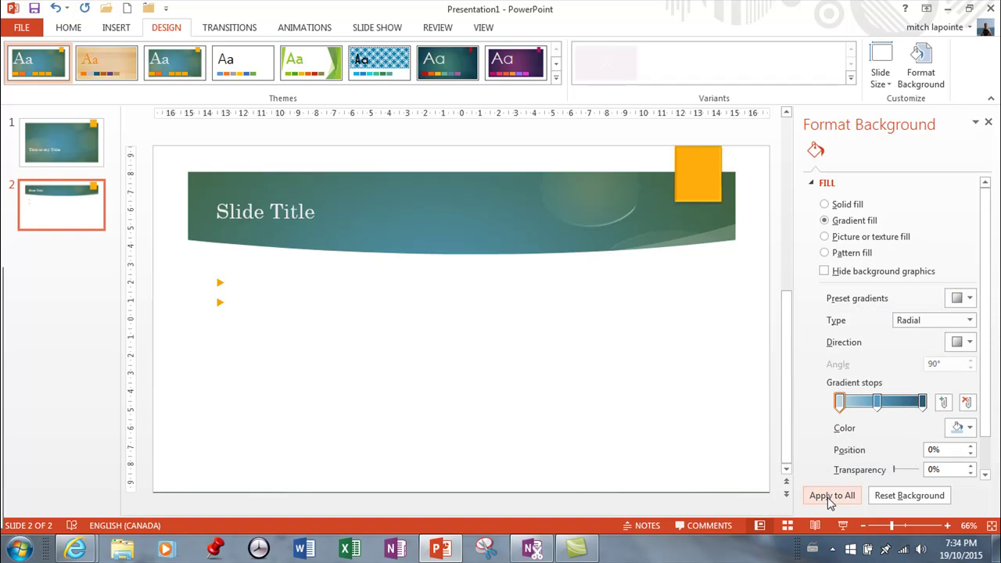
{"action": "left_click", "coordinate": [829, 499]}
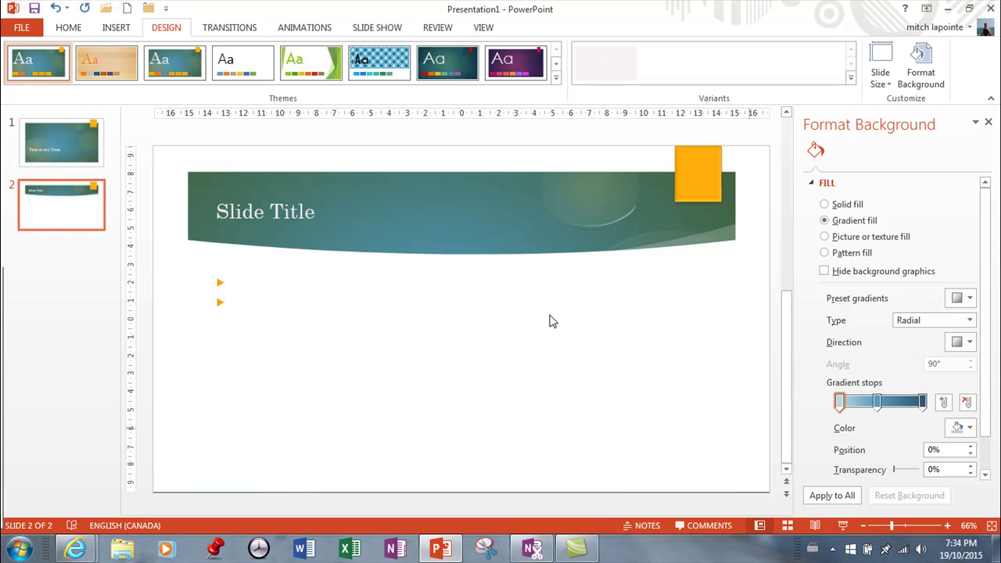
- Apply the green Facet theme and give all slides a solid orange background
{"action": "left_click", "coordinate": [308, 66]}
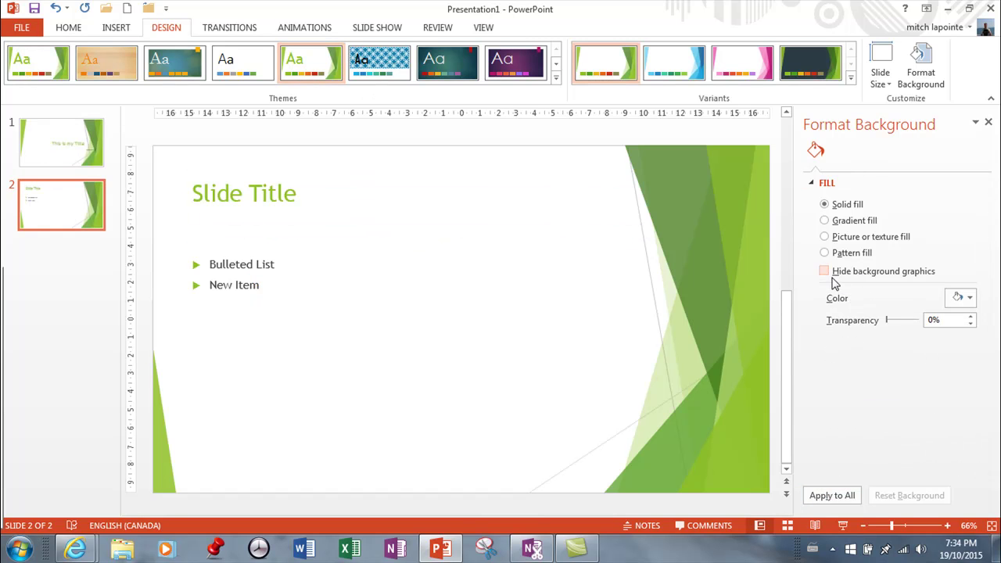
{"action": "left_click", "coordinate": [968, 300]}
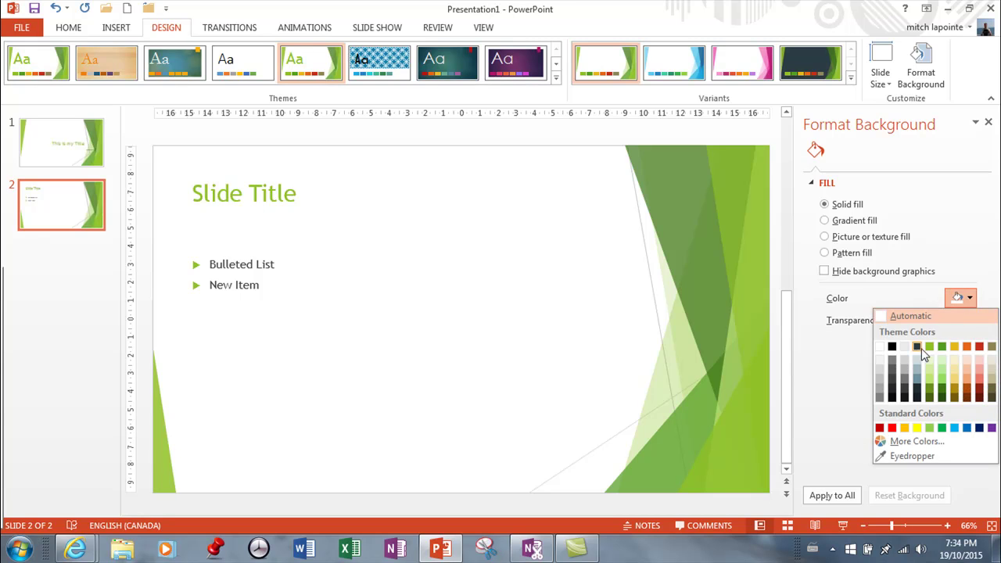
{"action": "left_click", "coordinate": [967, 348]}
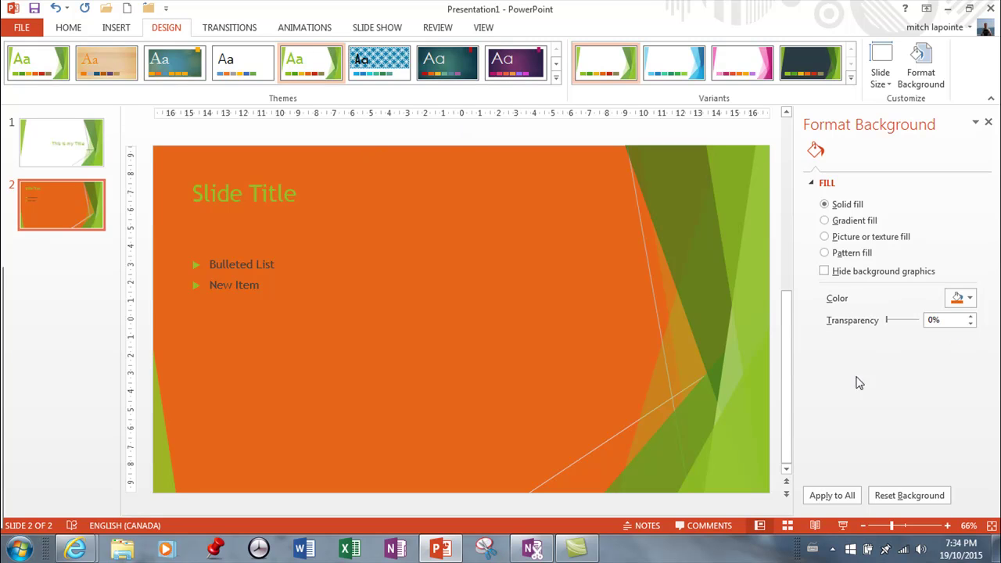
{"action": "left_click", "coordinate": [822, 497]}
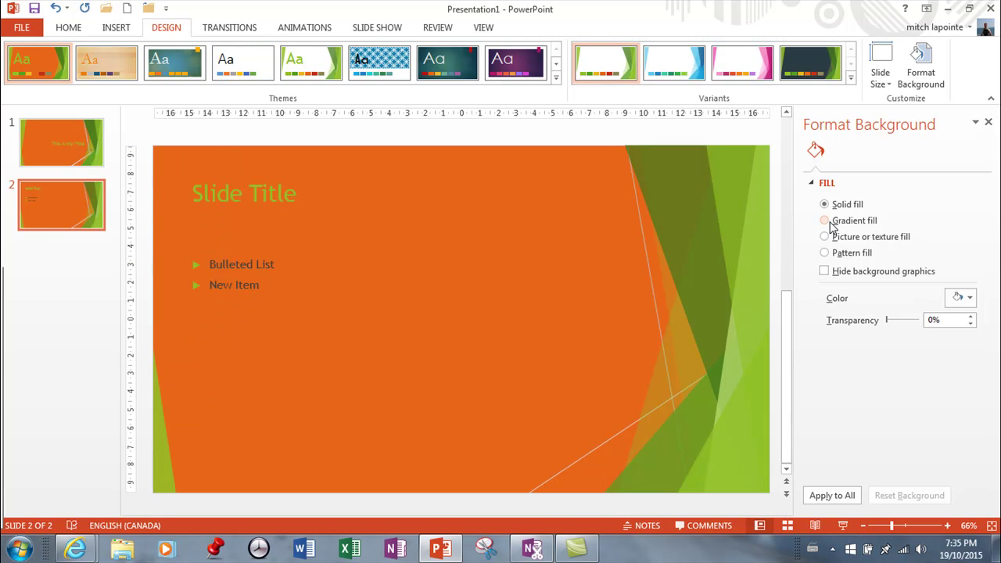
- Switch slide 2's background to an orange preset gradient fill
{"action": "left_click", "coordinate": [832, 222]}
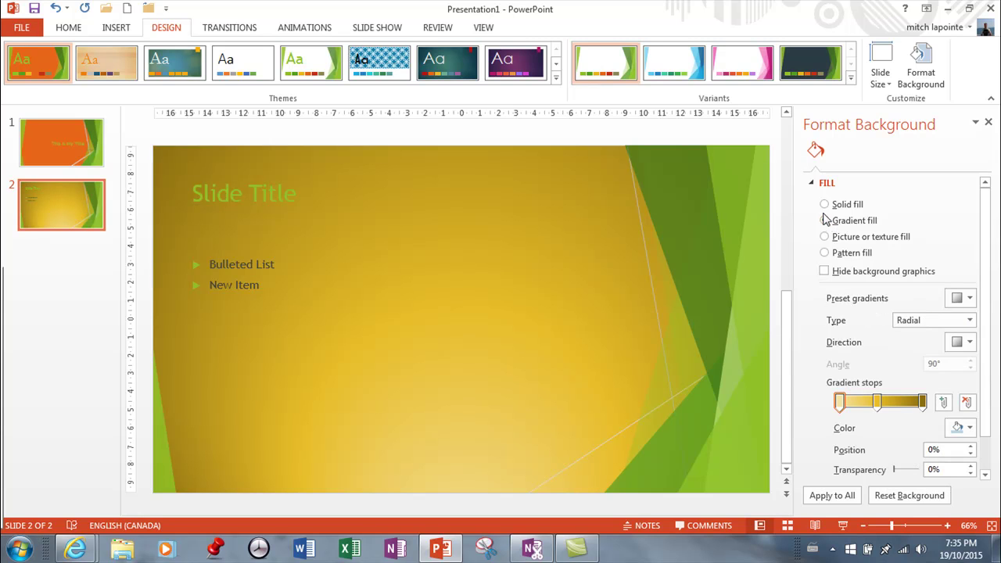
{"action": "left_click", "coordinate": [961, 298]}
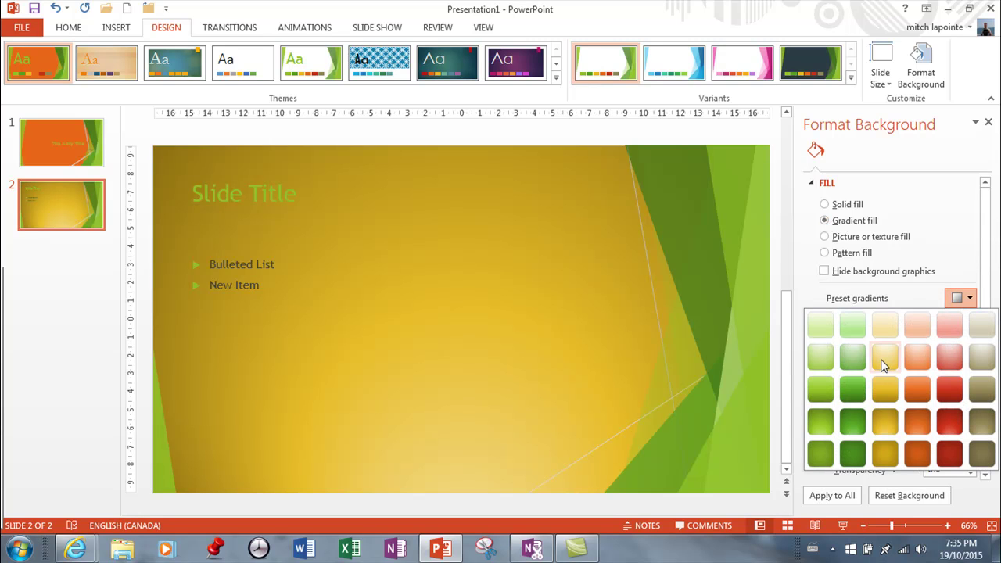
{"action": "left_click", "coordinate": [918, 388]}
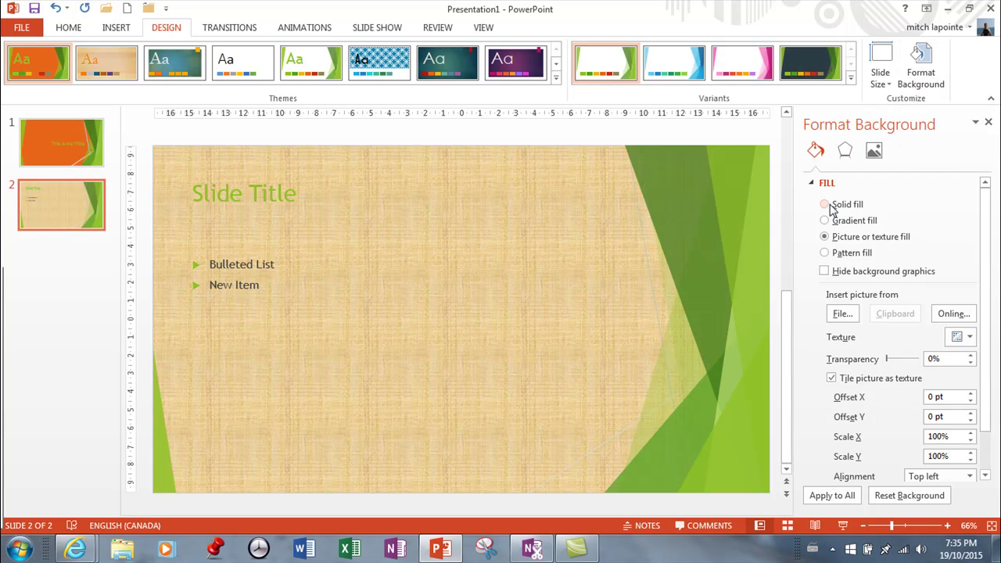
- Apply a dark green diagonal-stripe pattern to all slides, keeping background graphics visible
{"action": "left_click", "coordinate": [826, 252]}
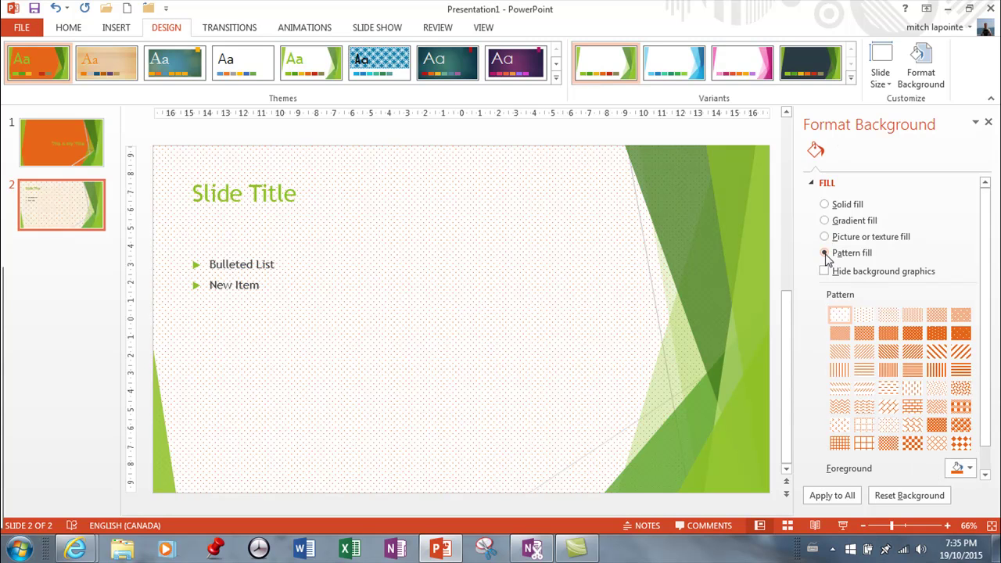
{"action": "left_click", "coordinate": [943, 354]}
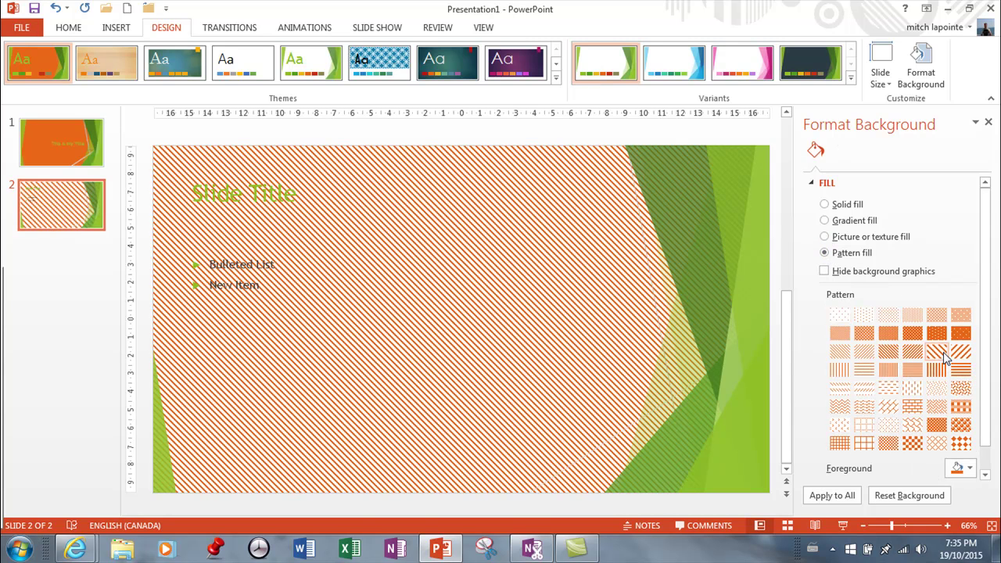
{"action": "left_click", "coordinate": [969, 468]}
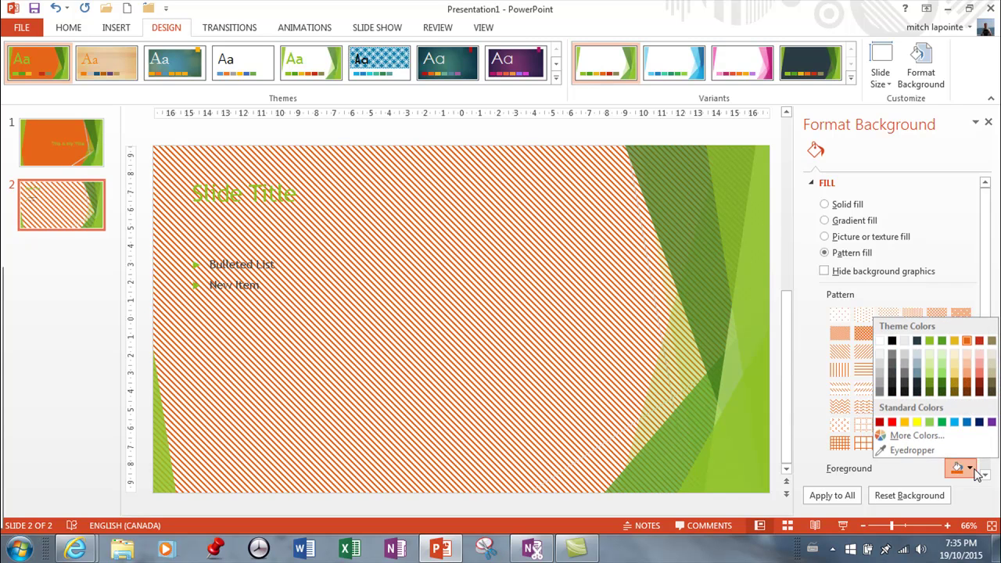
{"action": "left_click", "coordinate": [943, 388]}
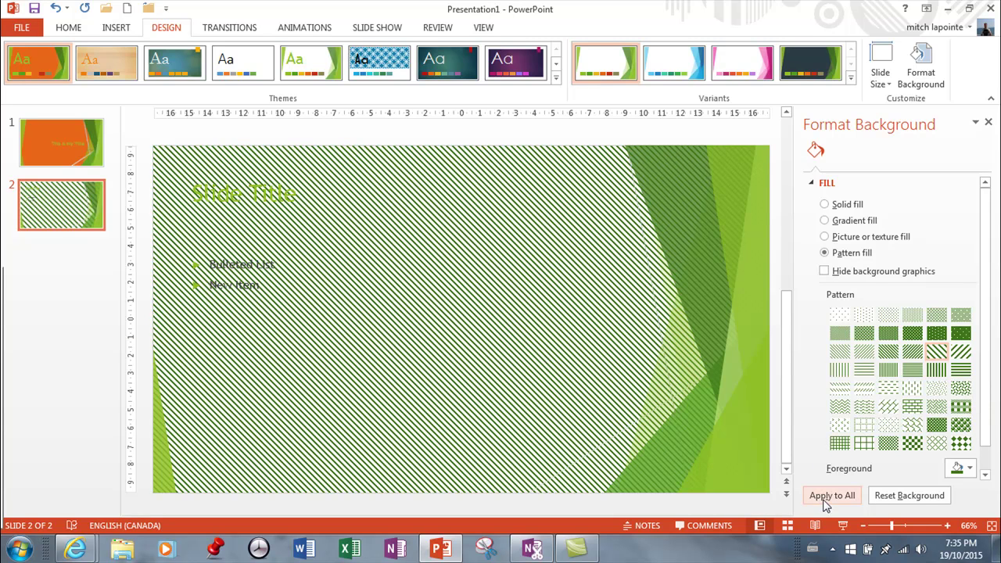
{"action": "left_click", "coordinate": [823, 502]}
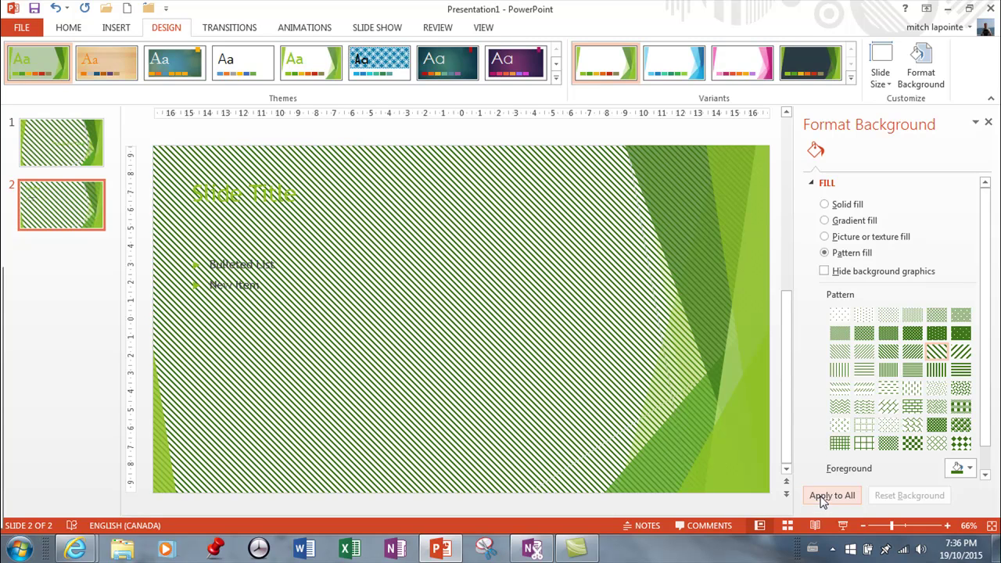
{"action": "left_click", "coordinate": [825, 272]}
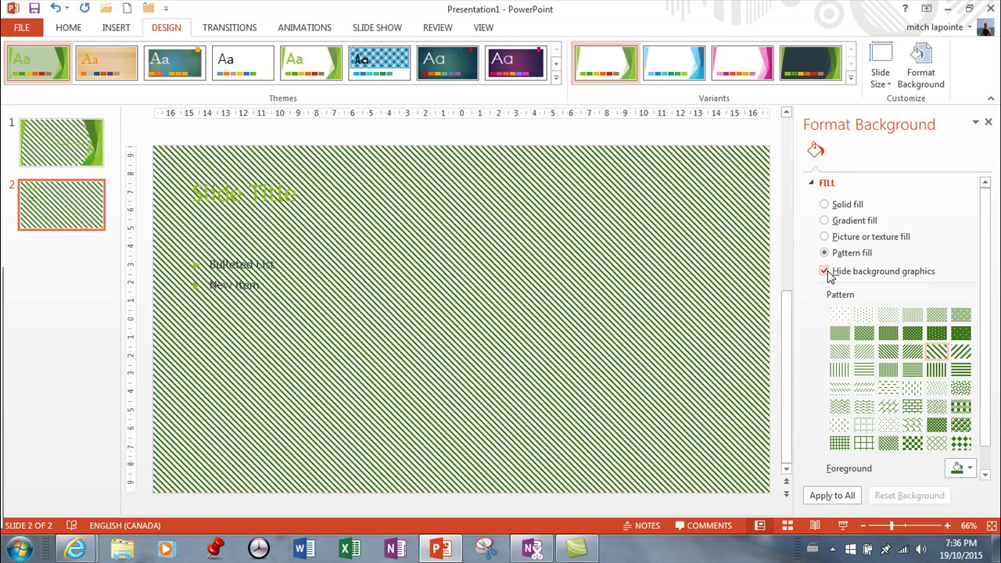
{"action": "left_click", "coordinate": [825, 272]}
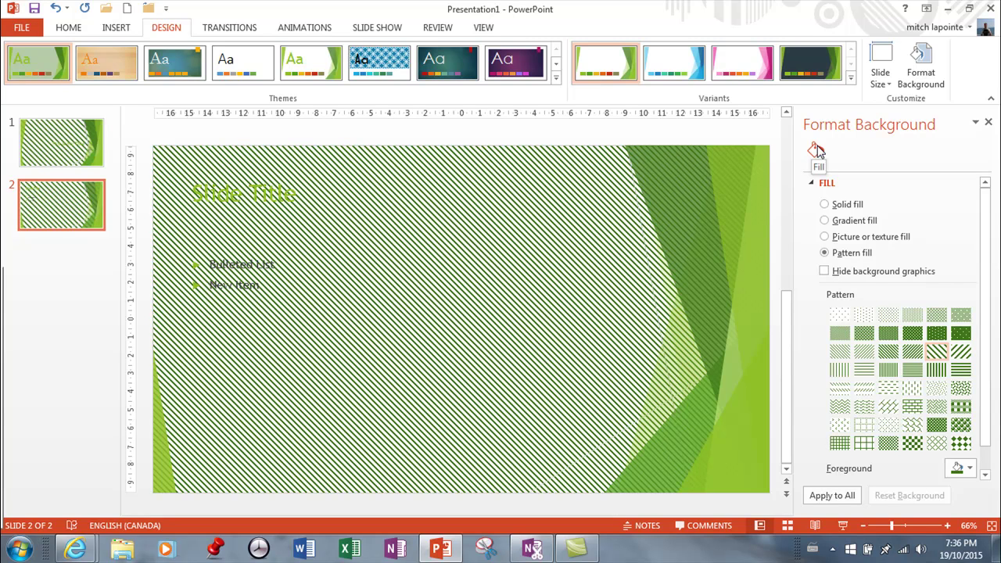
- Switch slide 2 to a picture or texture fill and browse for a picture file
{"action": "left_click", "coordinate": [834, 238]}
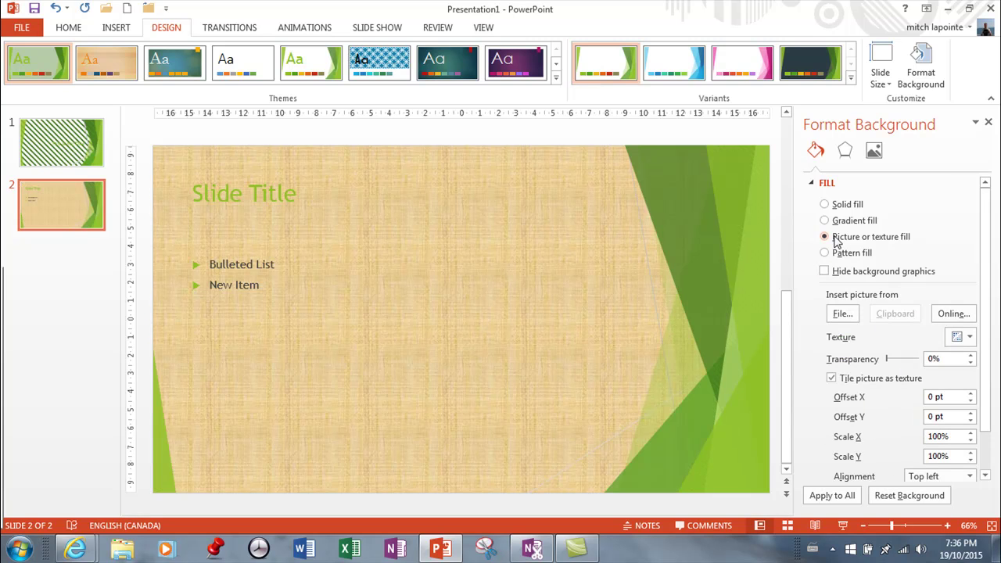
{"action": "left_click", "coordinate": [842, 315]}
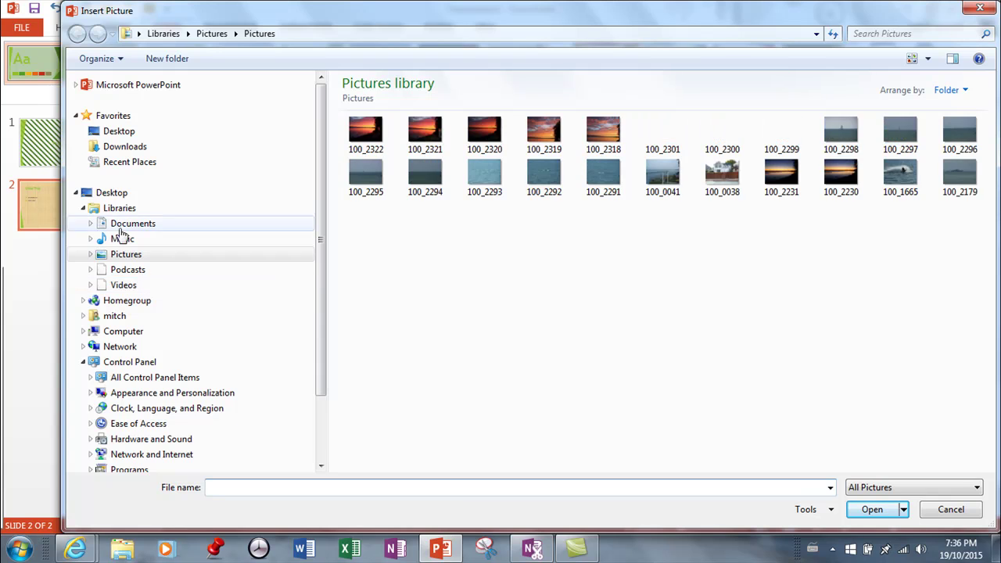
- Go to Documents > Pictures and insert the penguin image as slide 2's background
{"action": "scroll", "coordinate": [128, 253], "scroll_direction": "down", "scroll_amount": 3}
{"action": "left_click", "coordinate": [125, 249]}
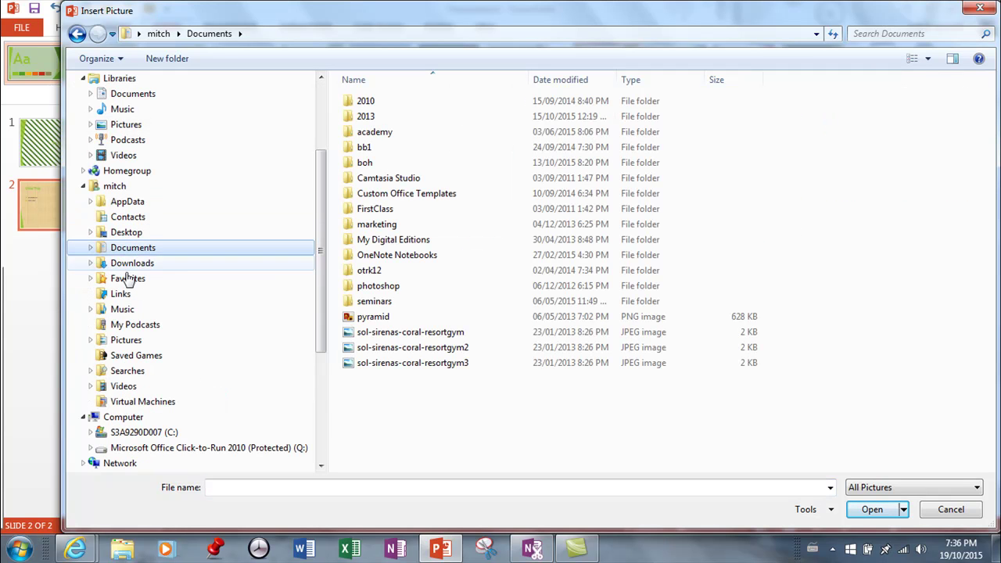
{"action": "left_click", "coordinate": [123, 339]}
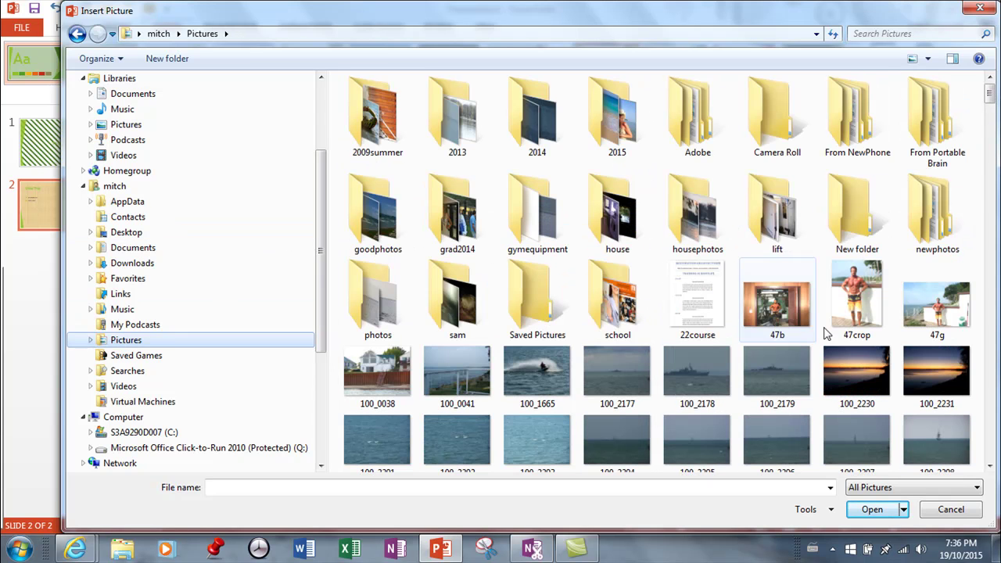
{"action": "left_click_drag", "start_coordinate": [993, 102], "coordinate": [992, 279]}
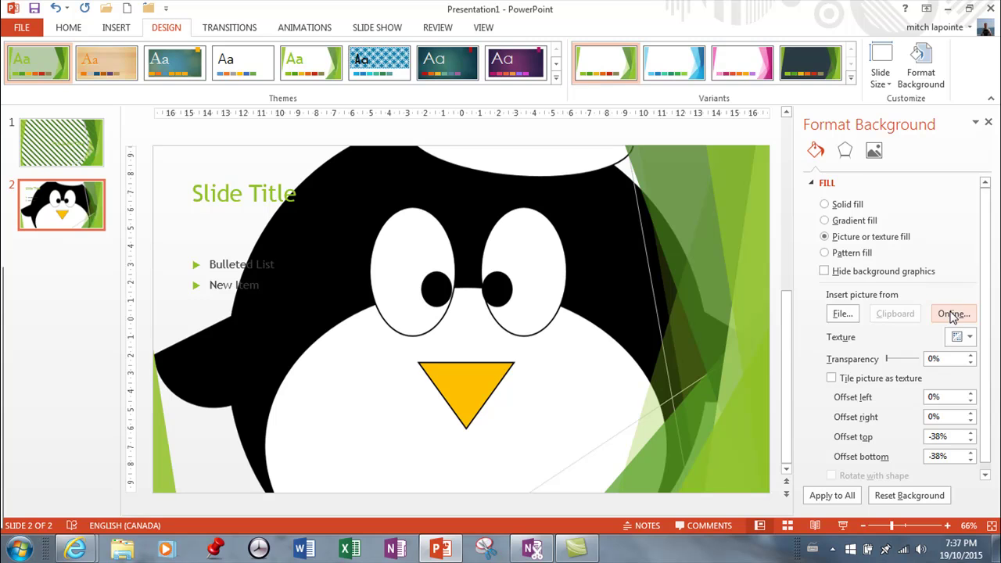
- Tile the penguin picture as a texture and shrink its horizontal scale to 67%
{"action": "left_click", "coordinate": [841, 313]}
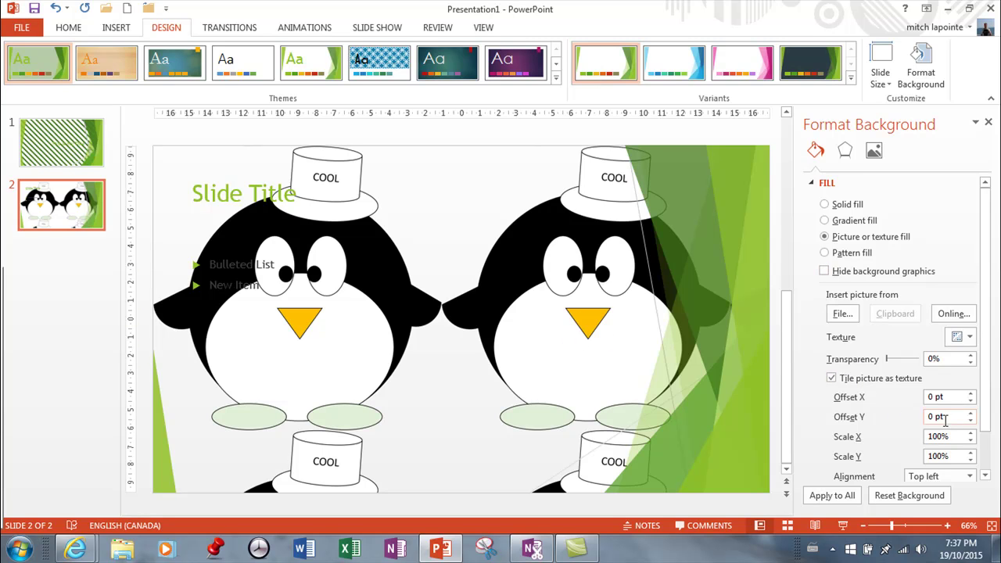
{"action": "left_click", "coordinate": [970, 440]}
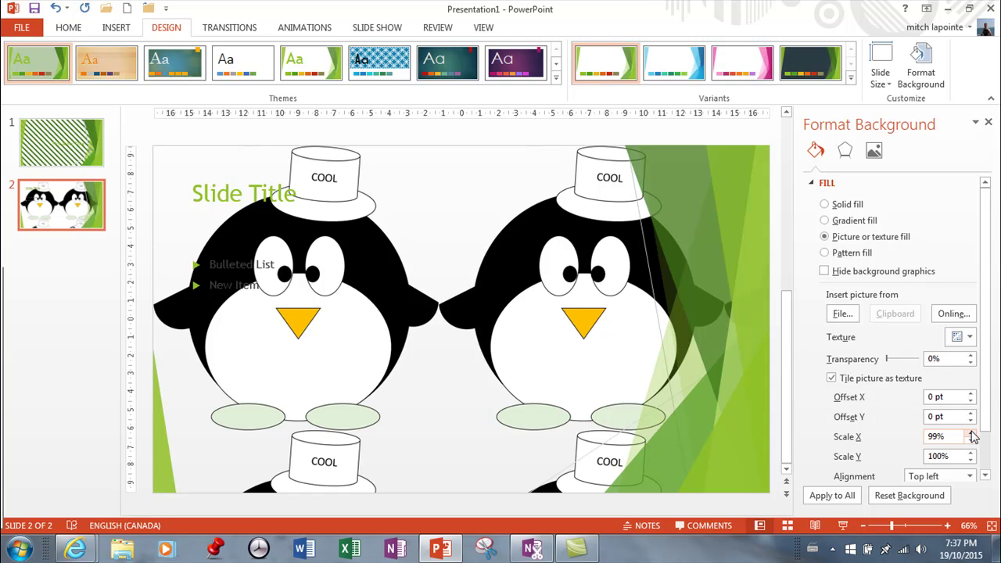
{"action": "left_click", "coordinate": [971, 432]}
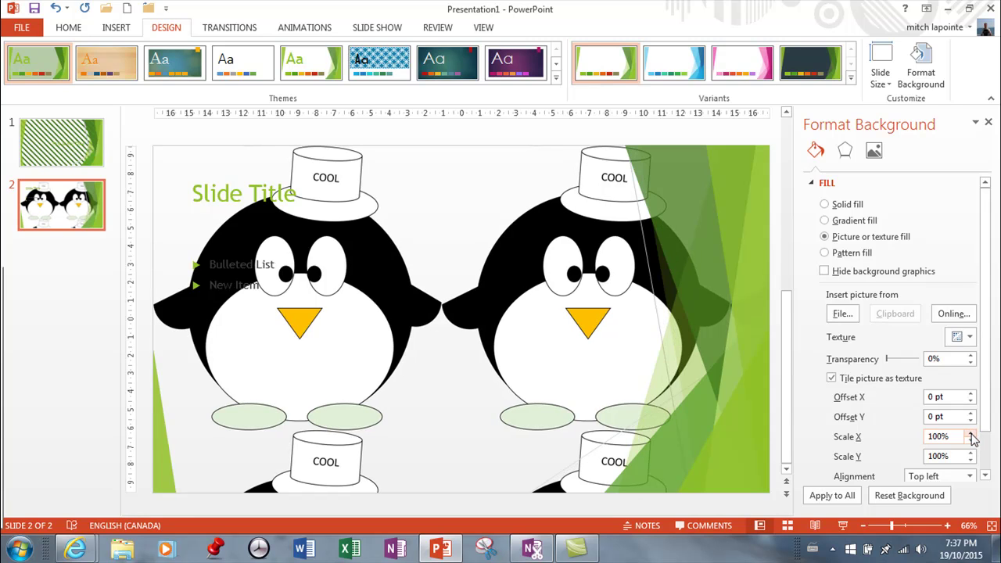
{"action": "scroll", "coordinate": [985, 391], "scroll_direction": "down", "scroll_amount": 1}
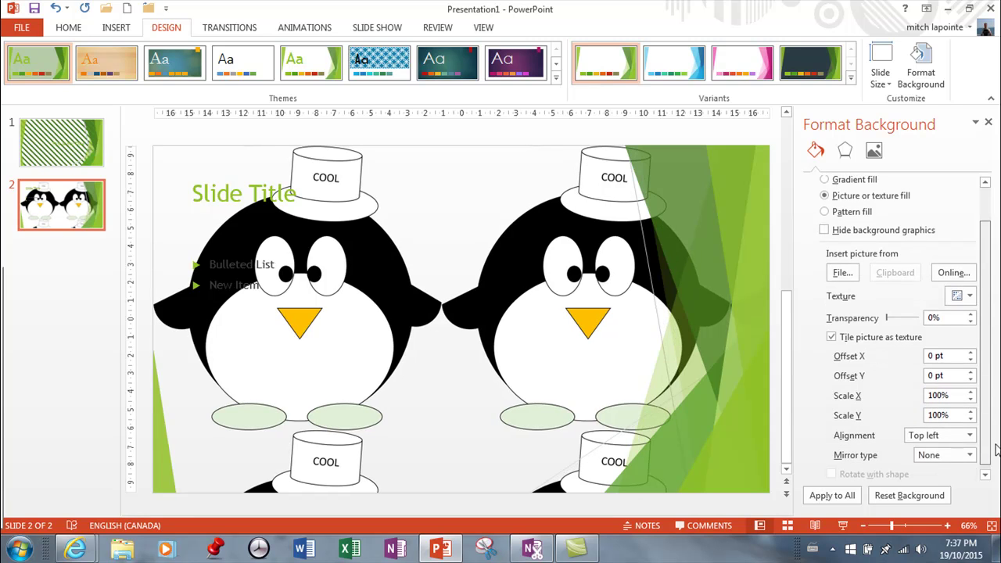
{"action": "left_click", "coordinate": [971, 398]}
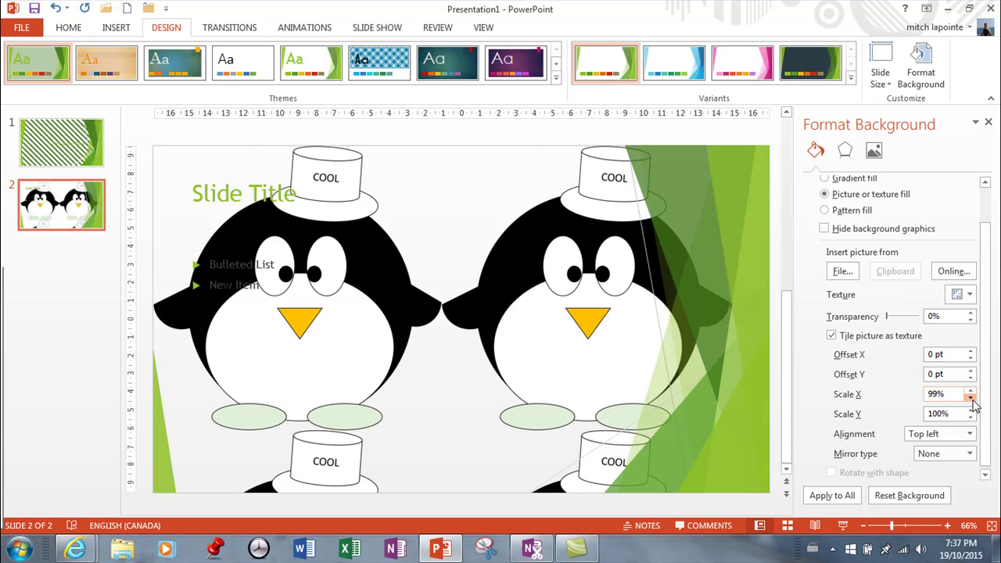
{"action": "left_click_drag", "start_coordinate": [970, 398], "coordinate": [971, 399]}
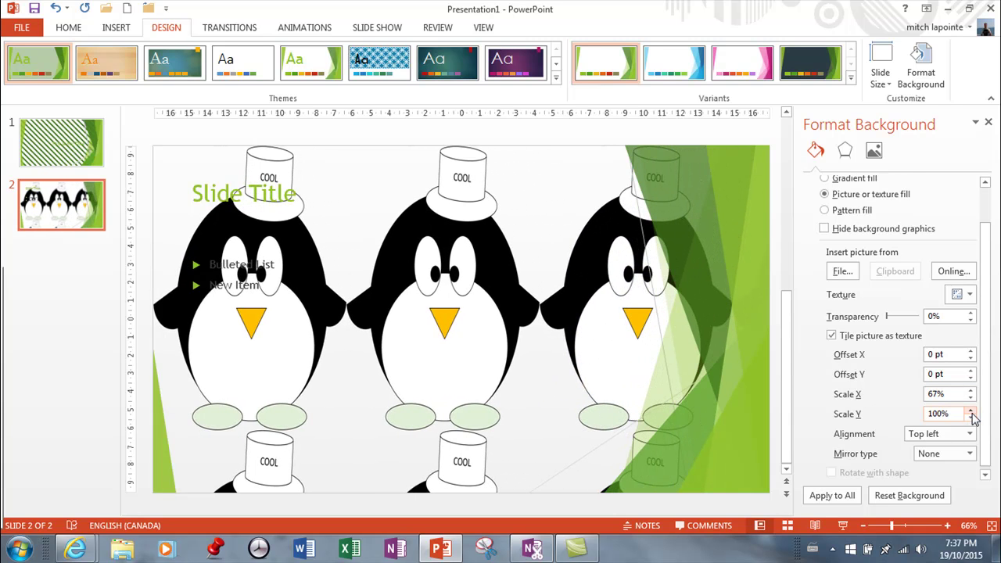
- Reduce the tiled penguin picture's vertical scale to 65%
{"action": "left_click_drag", "start_coordinate": [971, 418], "coordinate": [972, 421]}
{"action": "left_click", "coordinate": [971, 411]}
{"action": "left_click", "coordinate": [971, 410]}
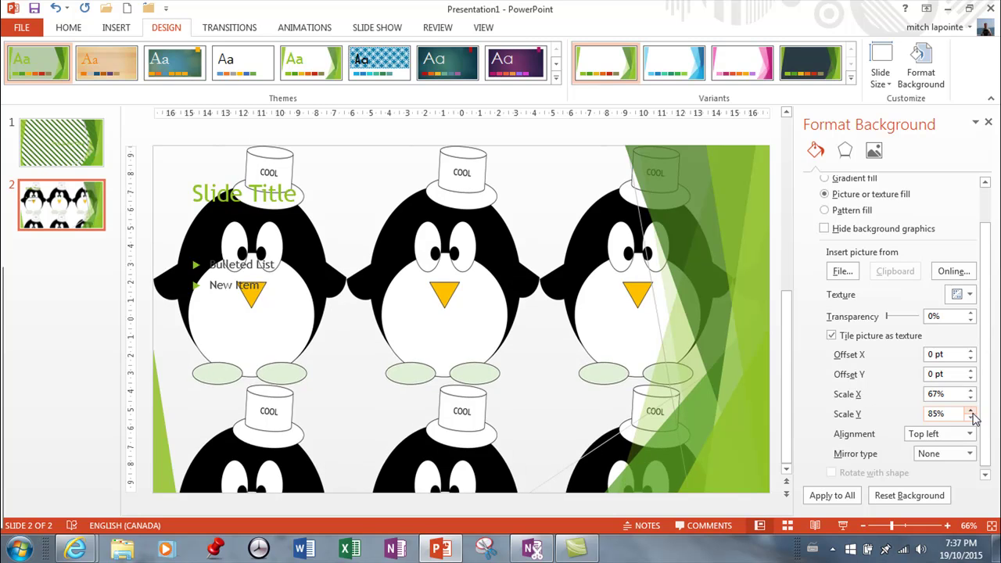
{"action": "left_click", "coordinate": [972, 418]}
{"action": "left_click", "coordinate": [971, 418]}
{"action": "left_click", "coordinate": [971, 418]}
{"action": "left_click", "coordinate": [971, 418]}
{"action": "left_click", "coordinate": [971, 418]}
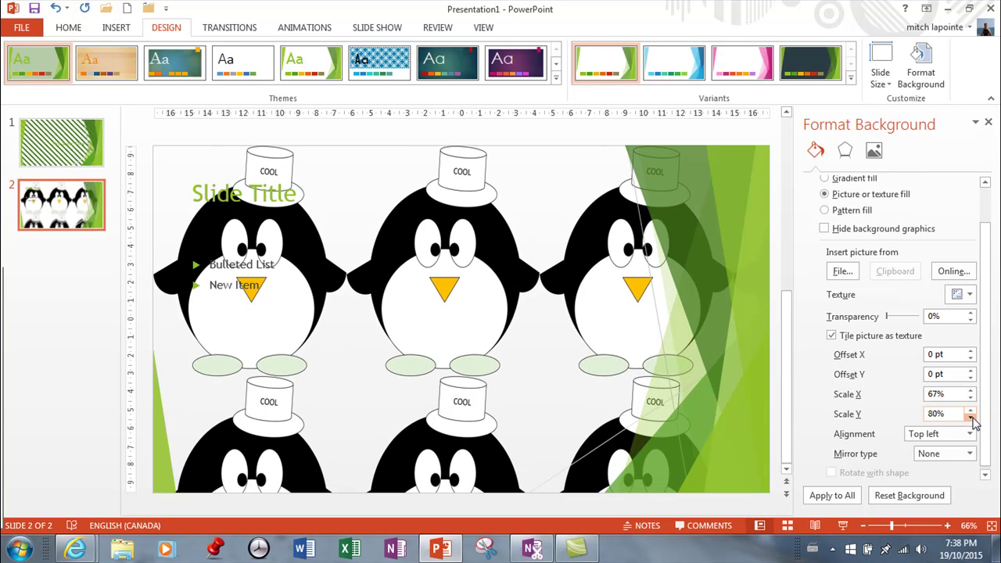
{"action": "left_click_drag", "start_coordinate": [971, 419], "coordinate": [971, 419]}
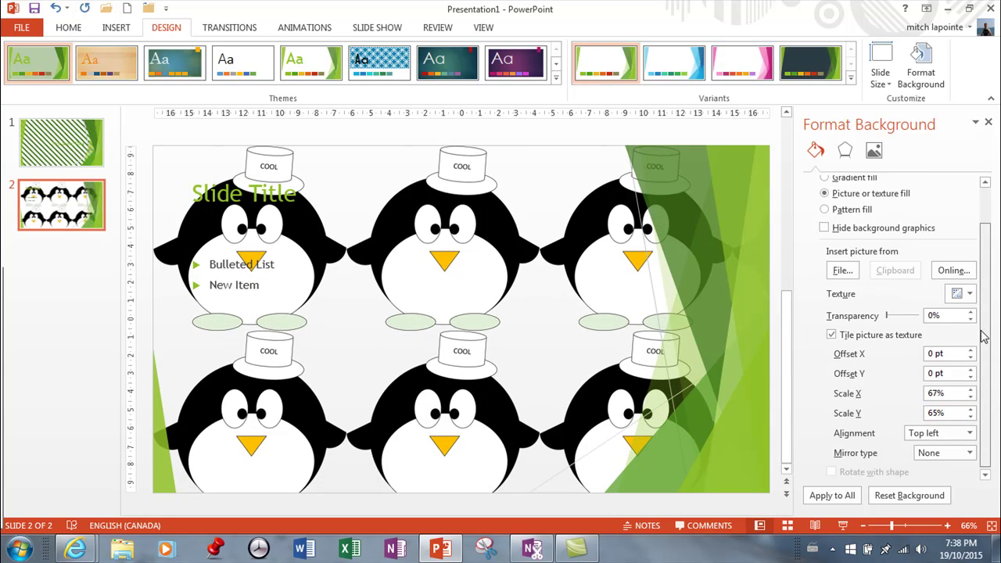
{"action": "scroll", "coordinate": [984, 336], "scroll_direction": "up", "scroll_amount": 2}
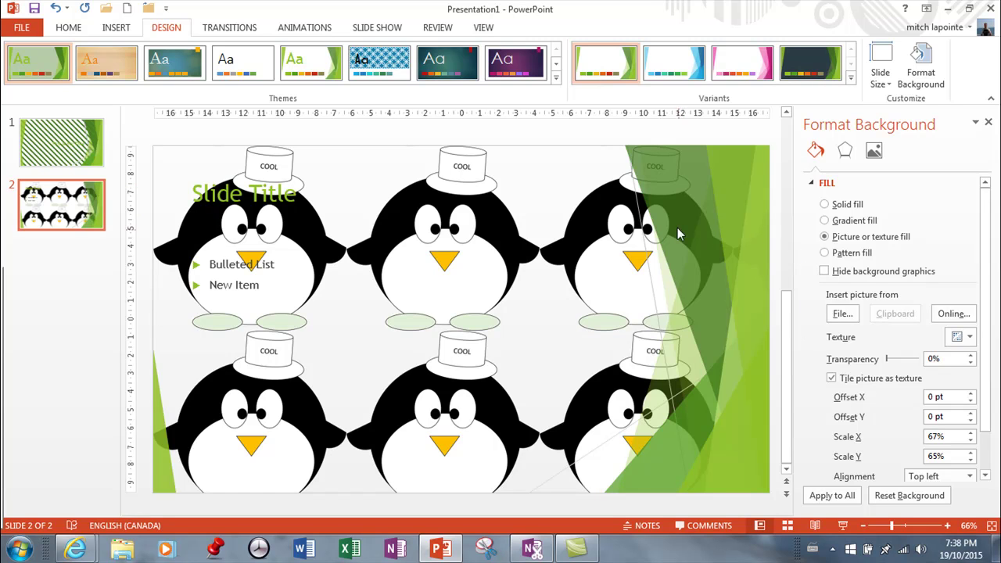
- Set the penguin background to 46% transparency and turn off picture tiling
{"action": "left_click_drag", "start_coordinate": [888, 364], "coordinate": [904, 358]}
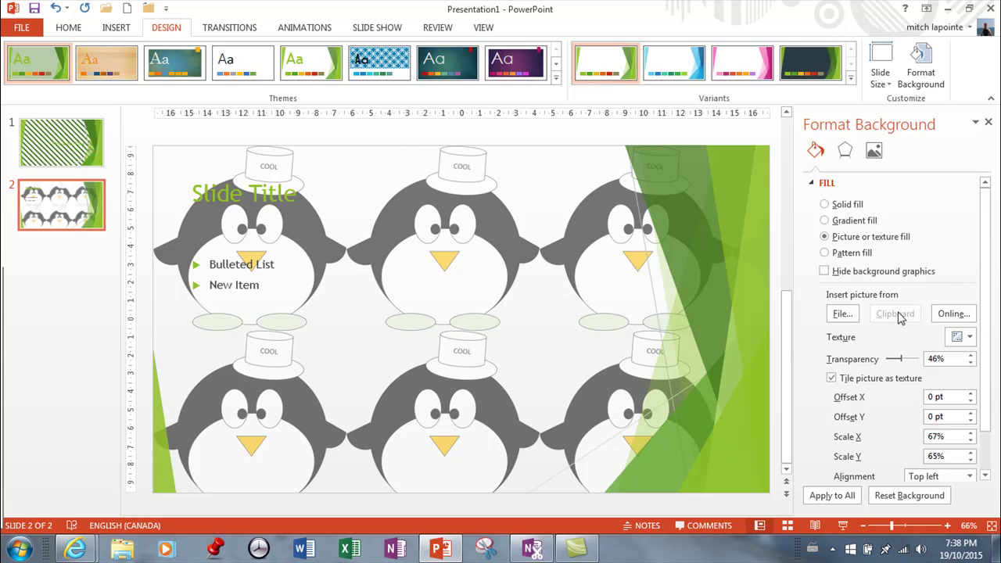
{"action": "left_click", "coordinate": [832, 378]}
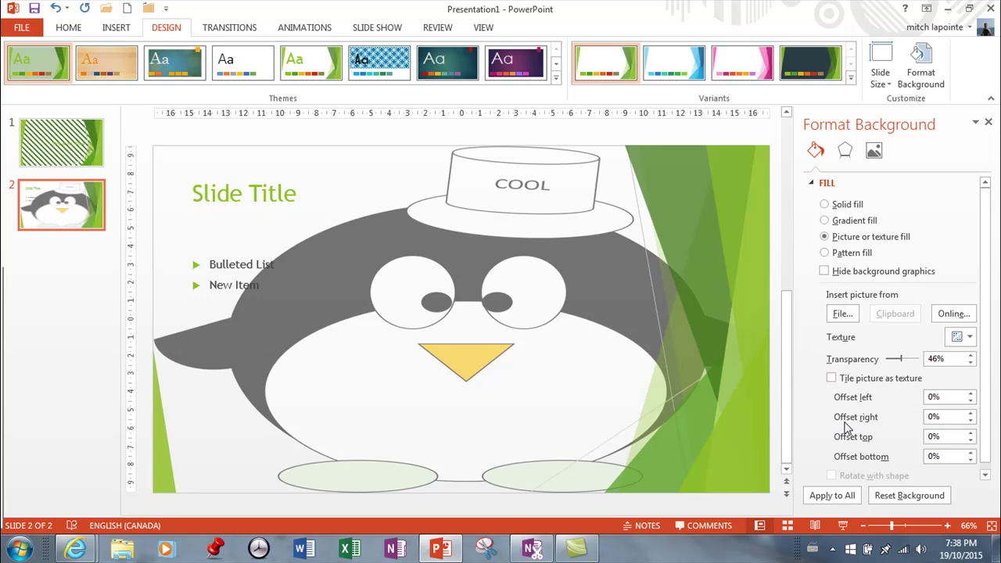
{"action": "left_click", "coordinate": [889, 499]}
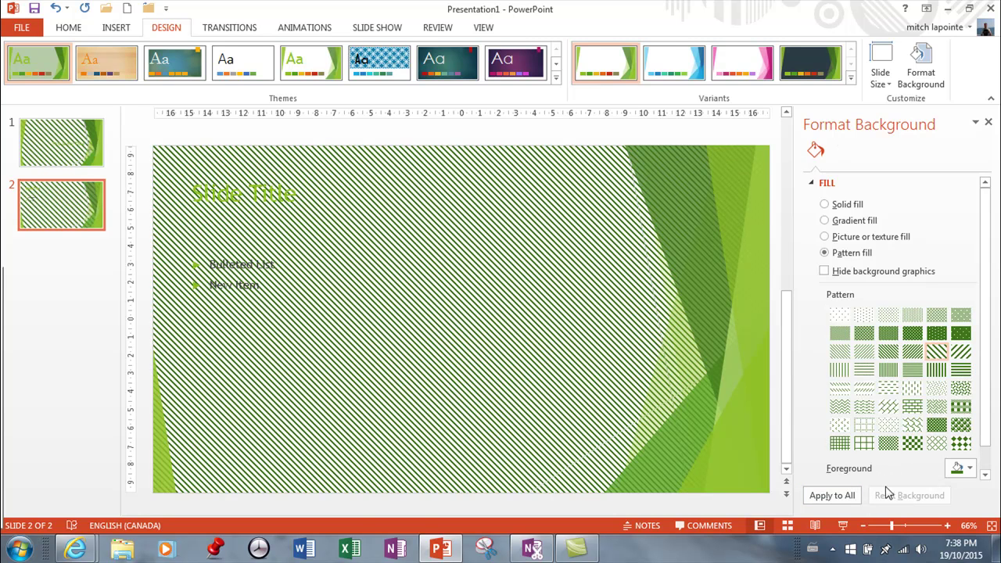